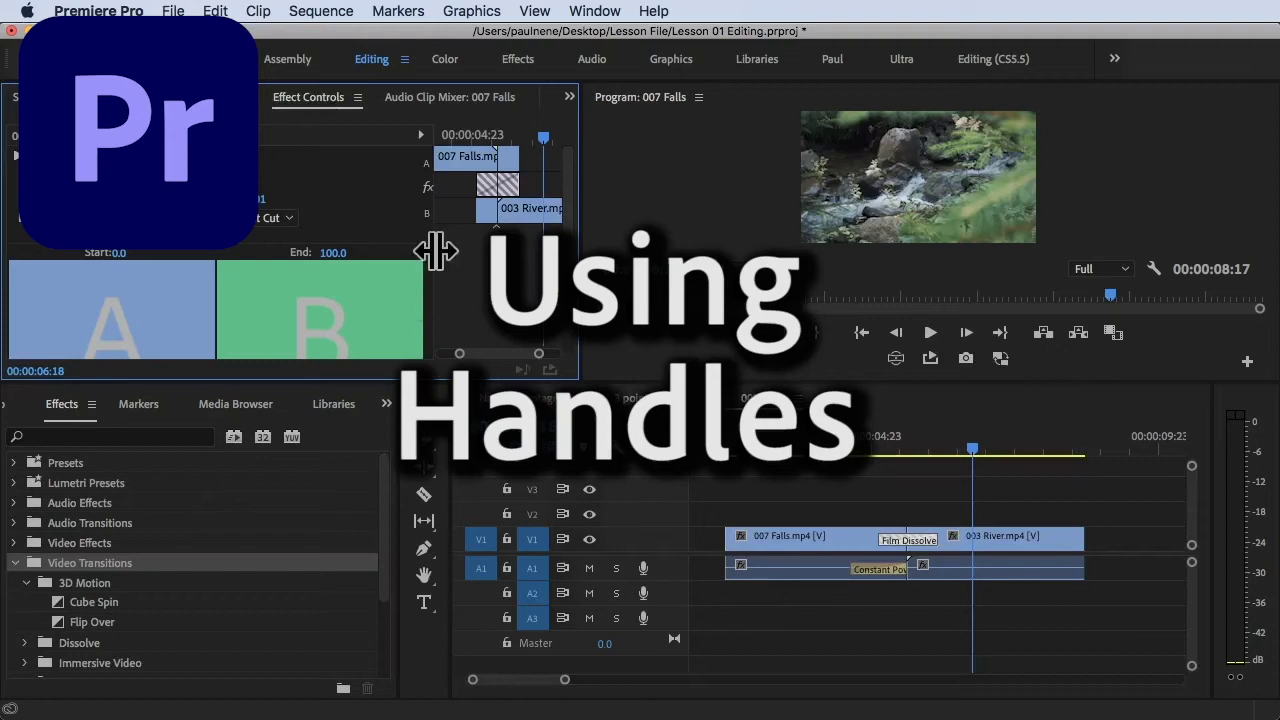
Inspect the Film Dissolve transition between 007 Falls and 003 River on a widened Effect Controls timeline
{"action": "left_click_drag", "start_coordinate": [436, 252], "coordinate": [246, 250]}
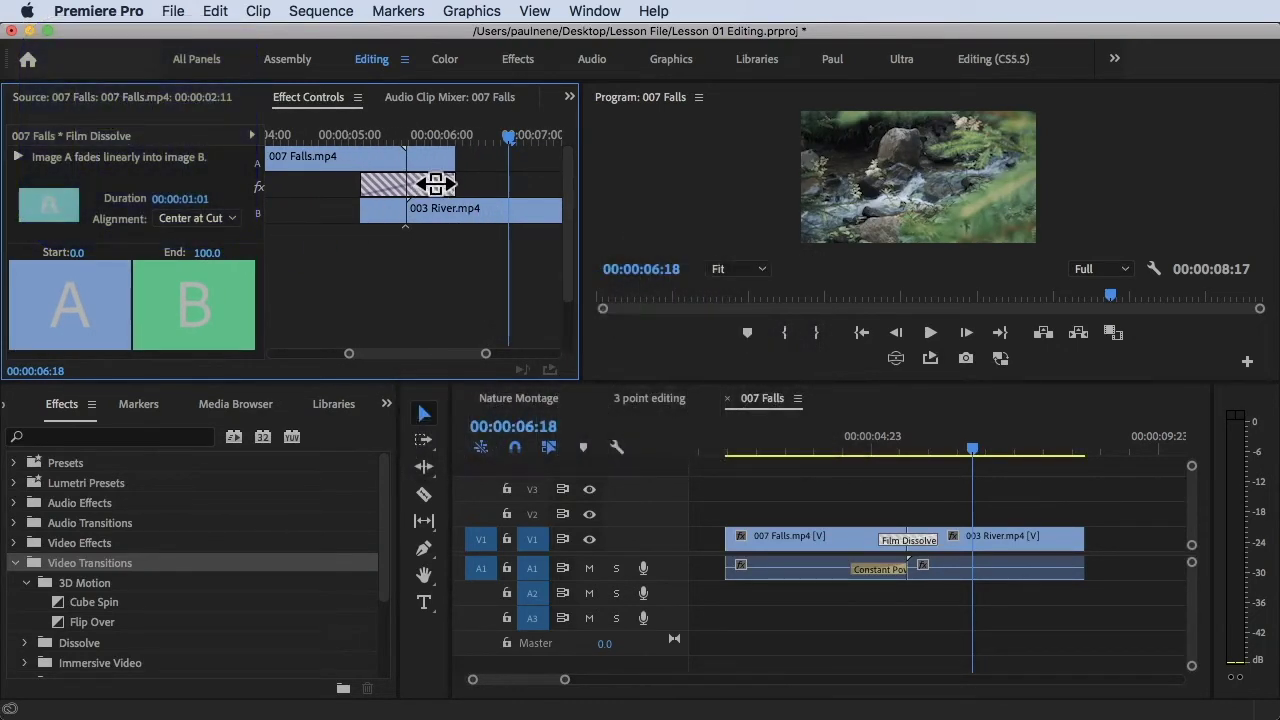
{"action": "left_click_drag", "start_coordinate": [435, 183], "coordinate": [427, 189]}
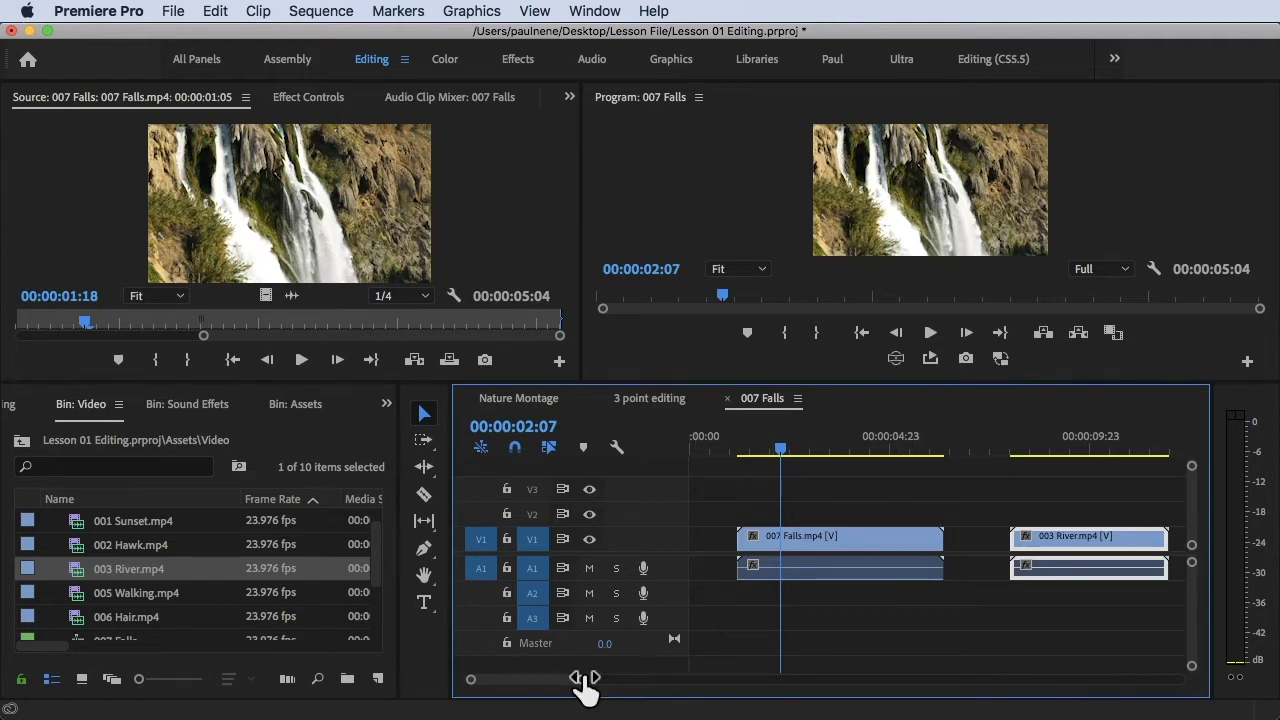
Scrub through the 007 Falls clip in the 007 Falls sequence to preview its footage
{"action": "left_click_drag", "start_coordinate": [585, 685], "coordinate": [600, 681]}
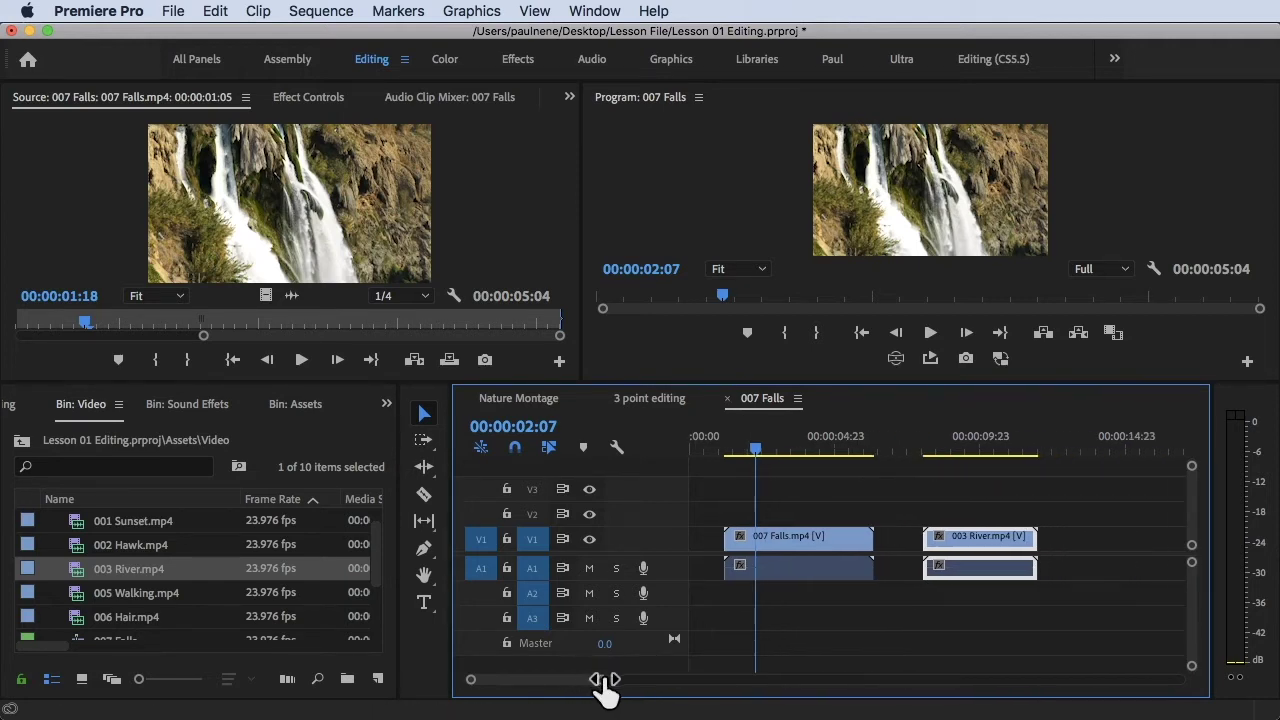
{"action": "left_click", "coordinate": [752, 440]}
{"action": "left_click_drag", "start_coordinate": [752, 438], "coordinate": [818, 446]}
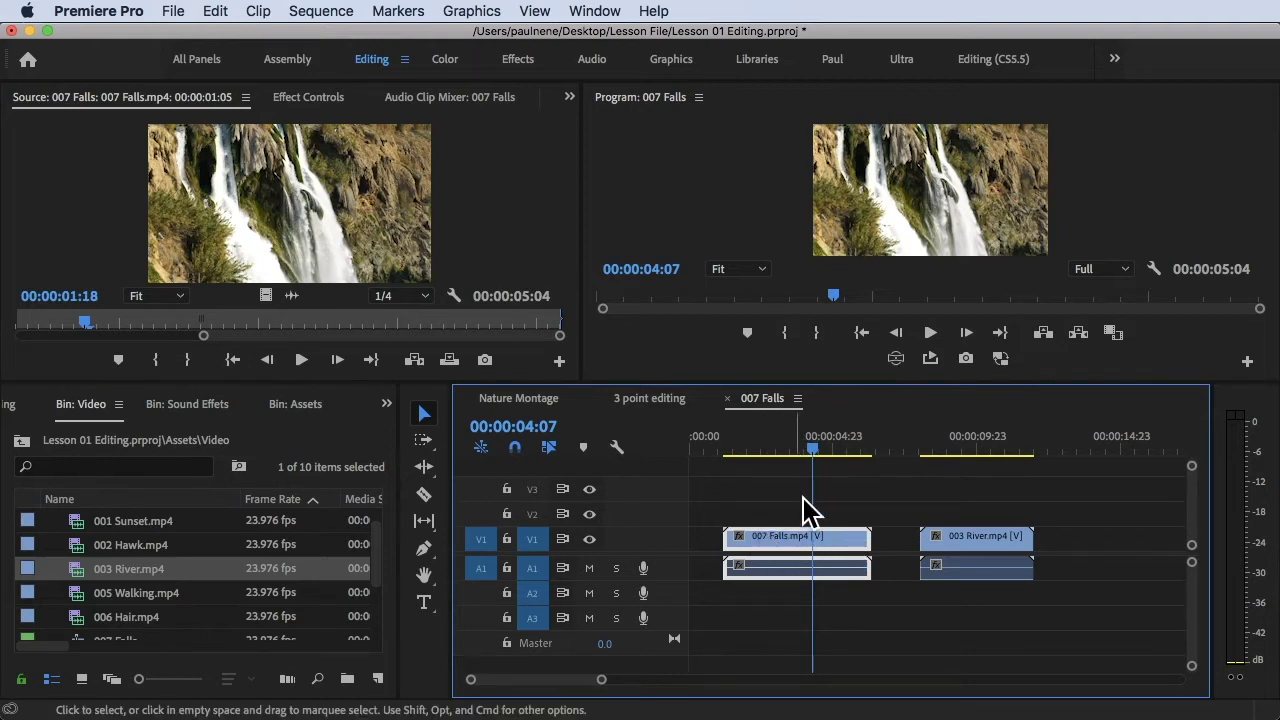
{"action": "left_click_drag", "start_coordinate": [820, 446], "coordinate": [760, 450]}
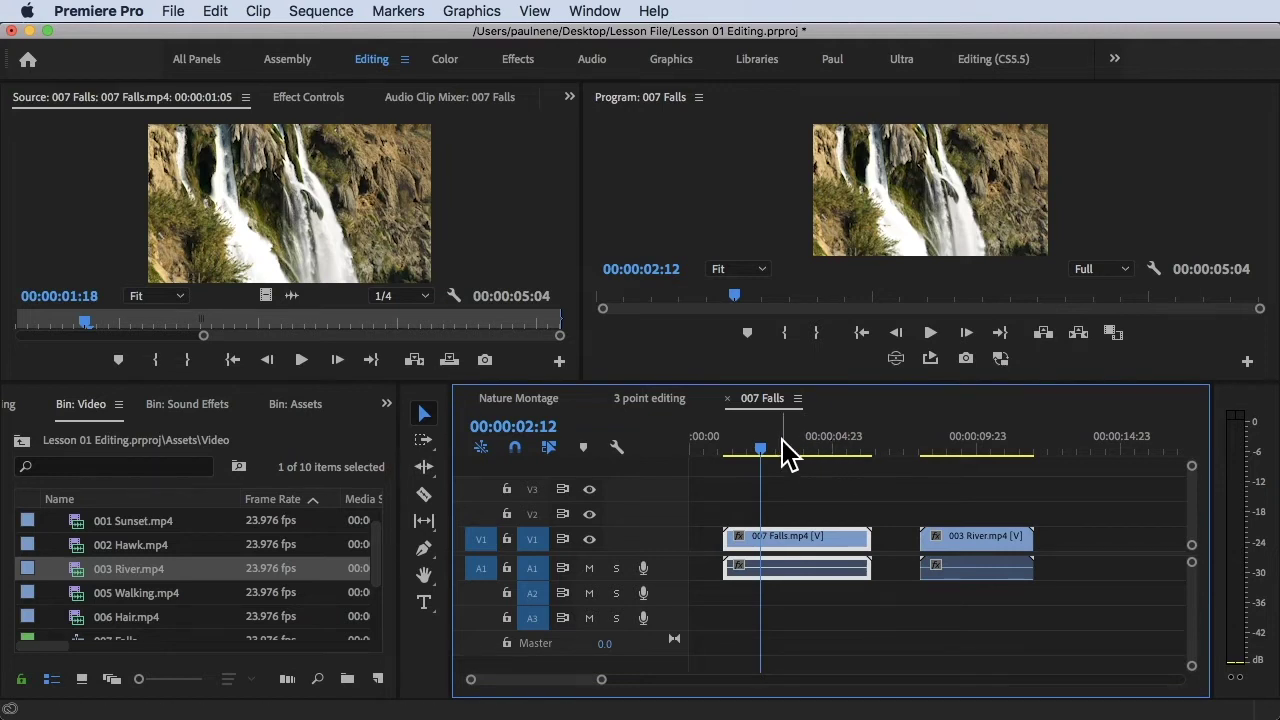
{"action": "left_click_drag", "start_coordinate": [762, 450], "coordinate": [785, 452]}
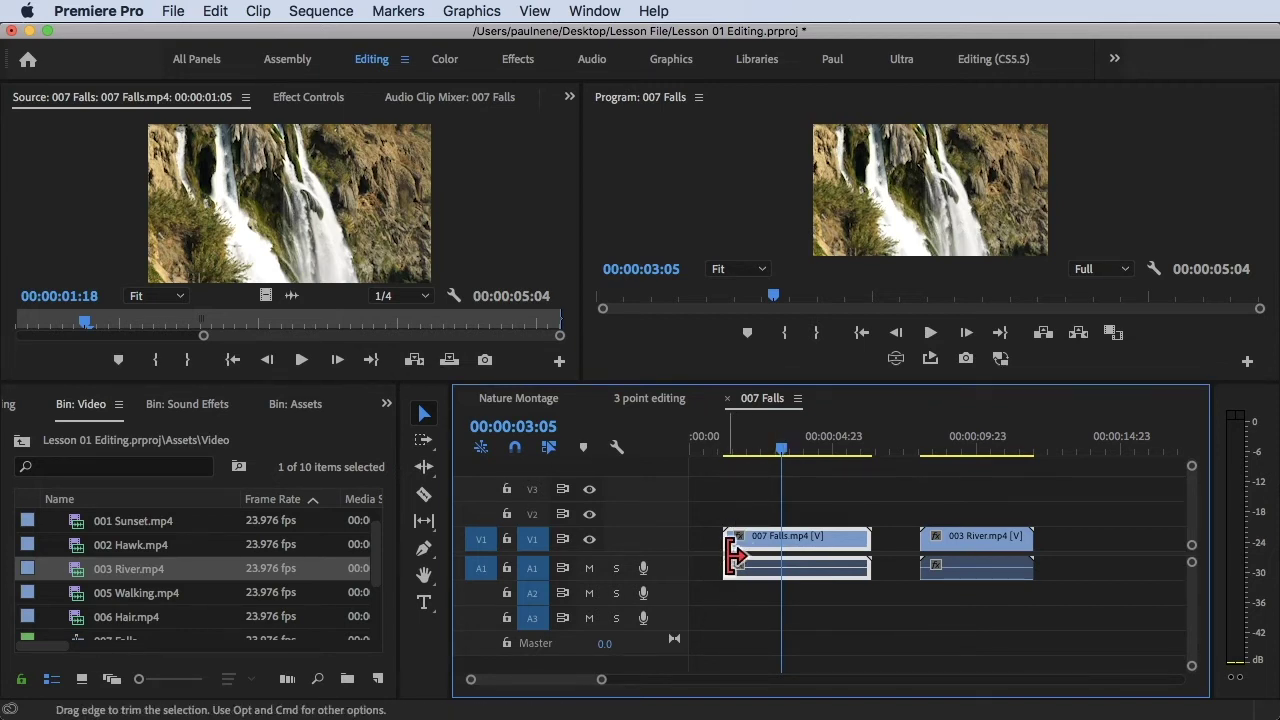
Try to extend the start and end of the 007 Falls clip beyond its current edges, checking its first and last frames
{"action": "left_click_drag", "start_coordinate": [733, 551], "coordinate": [655, 551]}
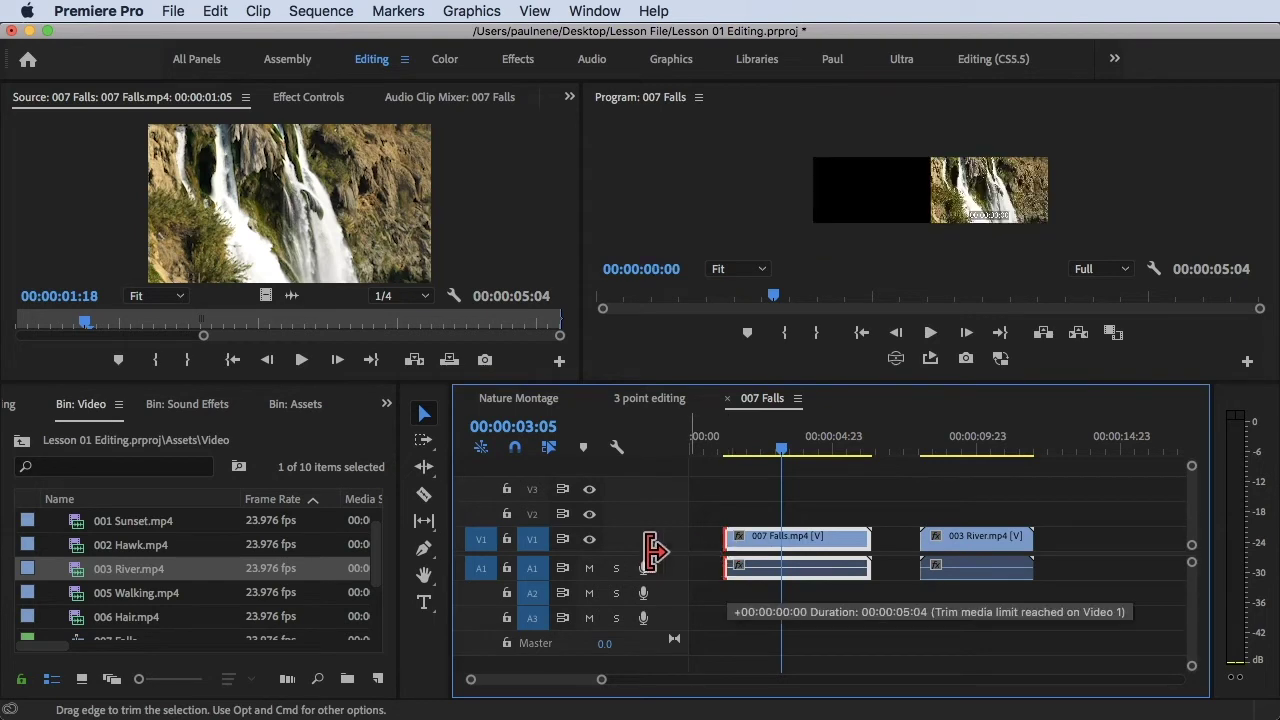
{"action": "left_click_drag", "start_coordinate": [655, 551], "coordinate": [668, 550]}
{"action": "left_click_drag", "start_coordinate": [772, 437], "coordinate": [728, 438]}
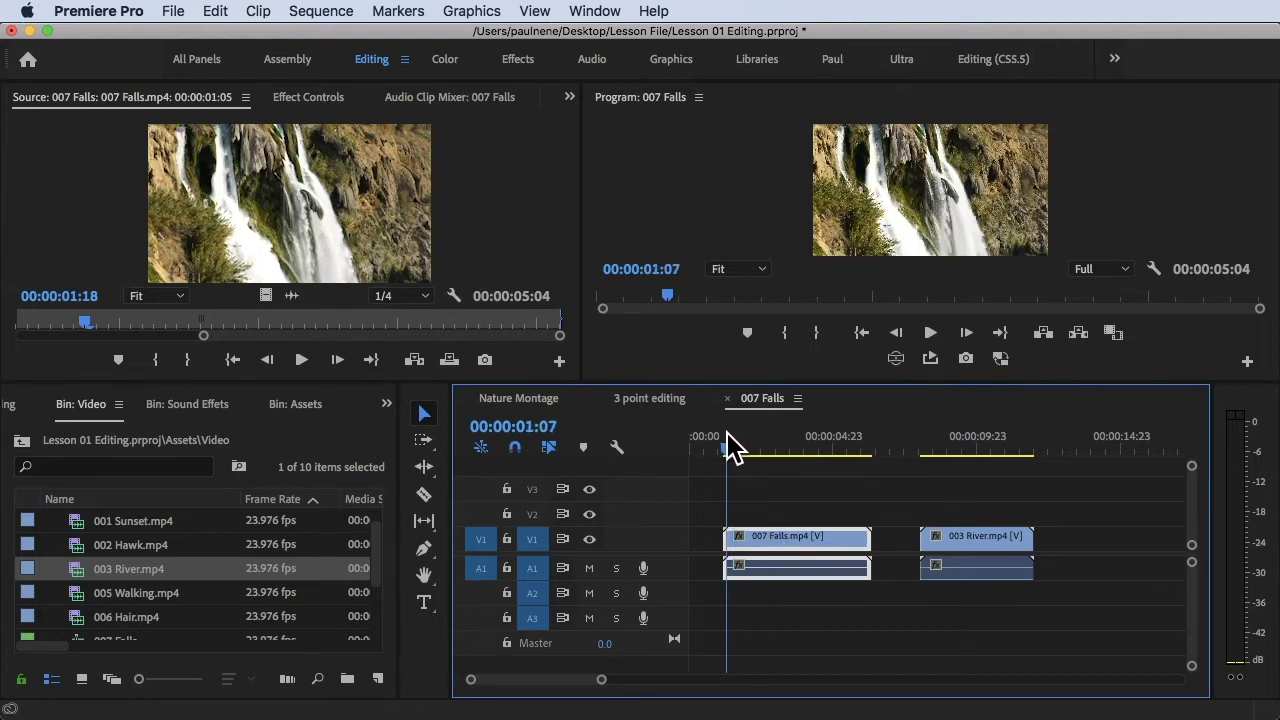
{"action": "left_click_drag", "start_coordinate": [882, 536], "coordinate": [971, 543]}
{"action": "left_click_drag", "start_coordinate": [846, 449], "coordinate": [868, 448]}
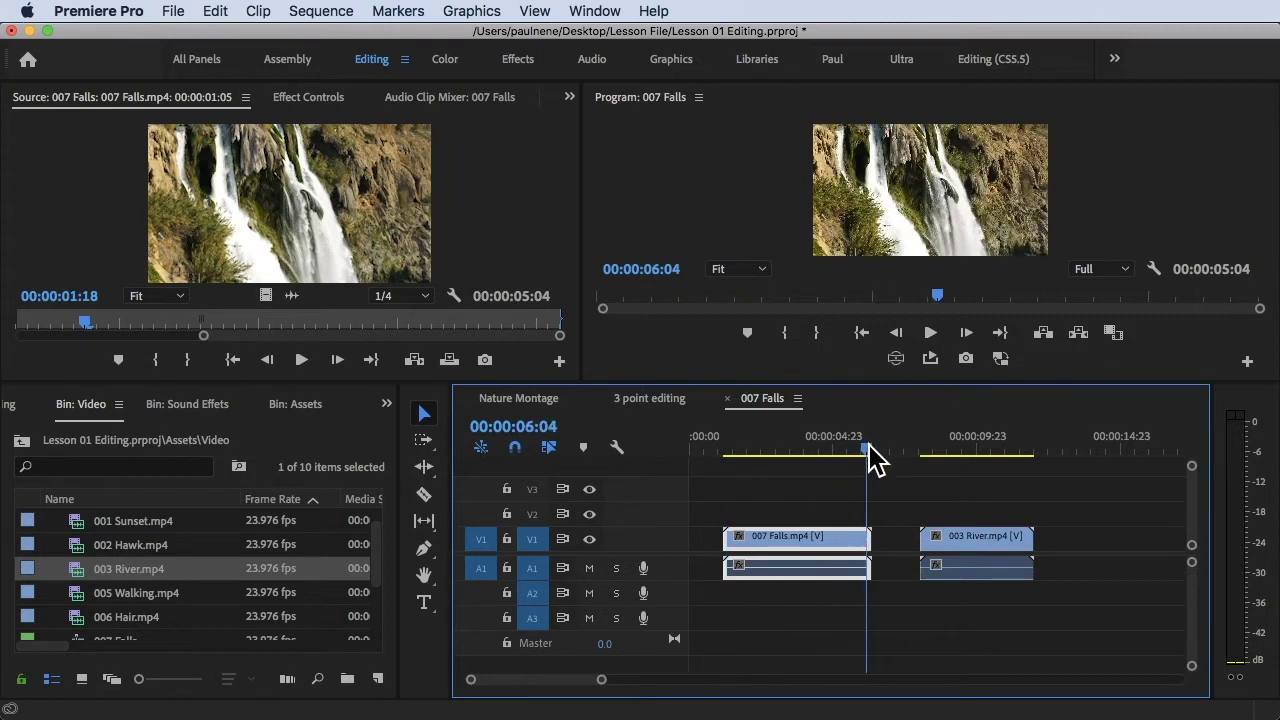
Try to extend the start and end of the 003 River clip beyond its current edges
{"action": "left_click", "coordinate": [943, 449]}
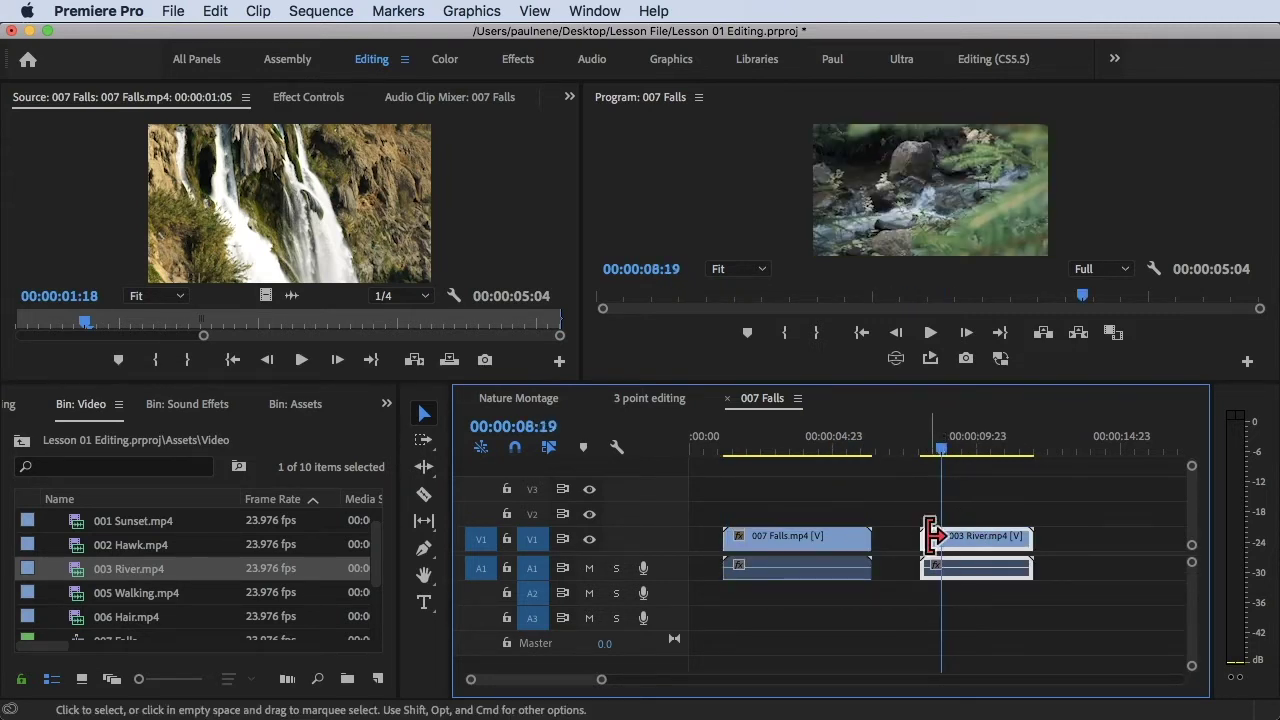
{"action": "left_click_drag", "start_coordinate": [930, 536], "coordinate": [866, 531]}
{"action": "left_click", "coordinate": [941, 430]}
{"action": "left_click_drag", "start_coordinate": [940, 430], "coordinate": [932, 431]}
{"action": "left_click_drag", "start_coordinate": [1020, 534], "coordinate": [1116, 540]}
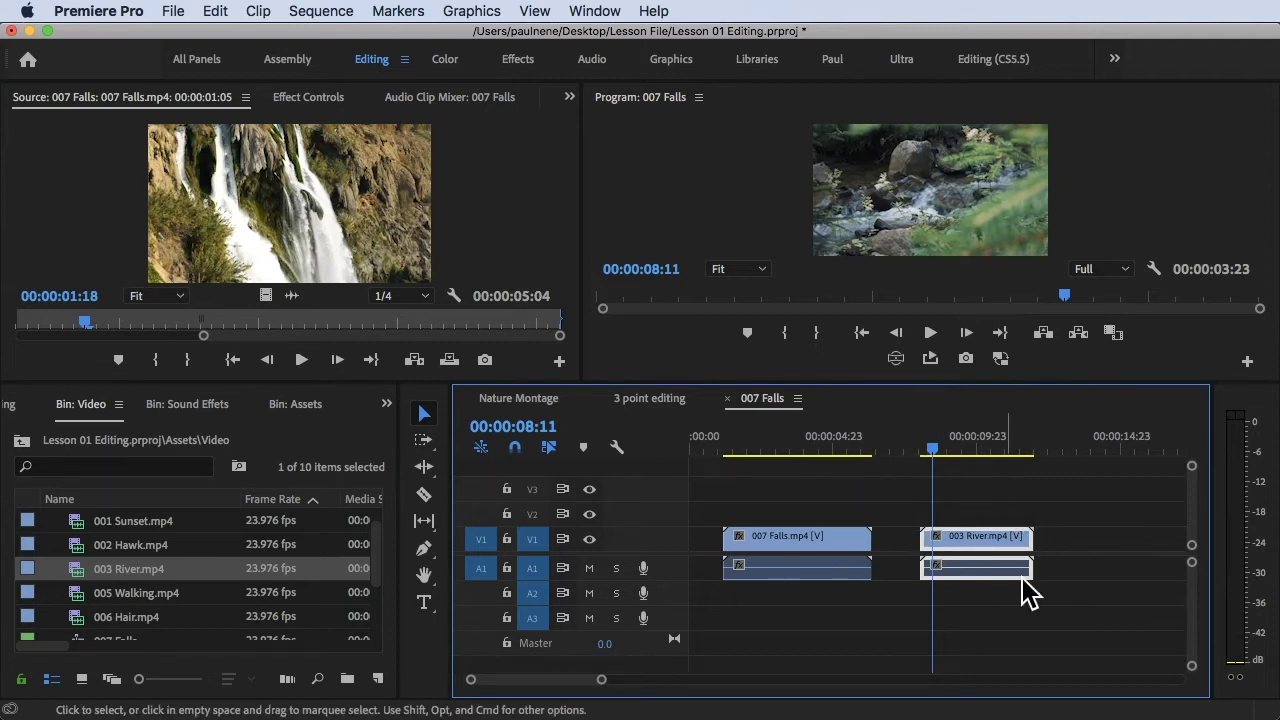
{"action": "left_click_drag", "start_coordinate": [943, 438], "coordinate": [869, 438]}
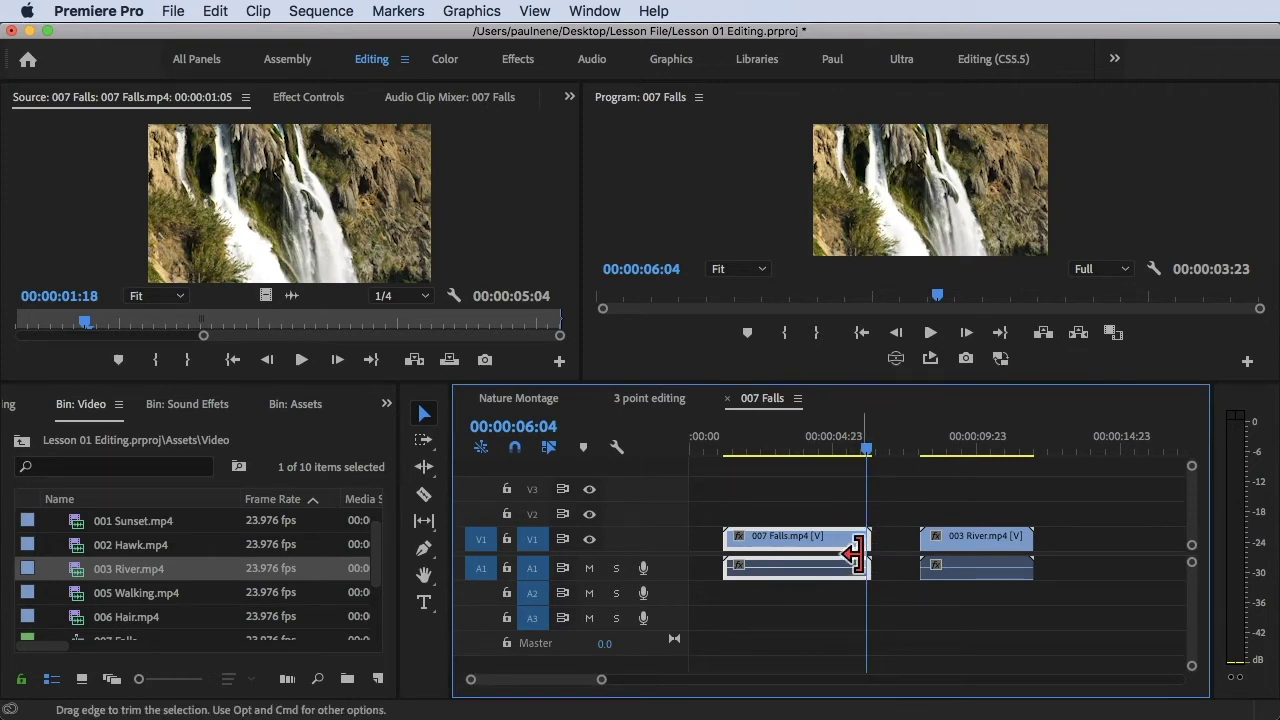
{"action": "key", "text": "="}
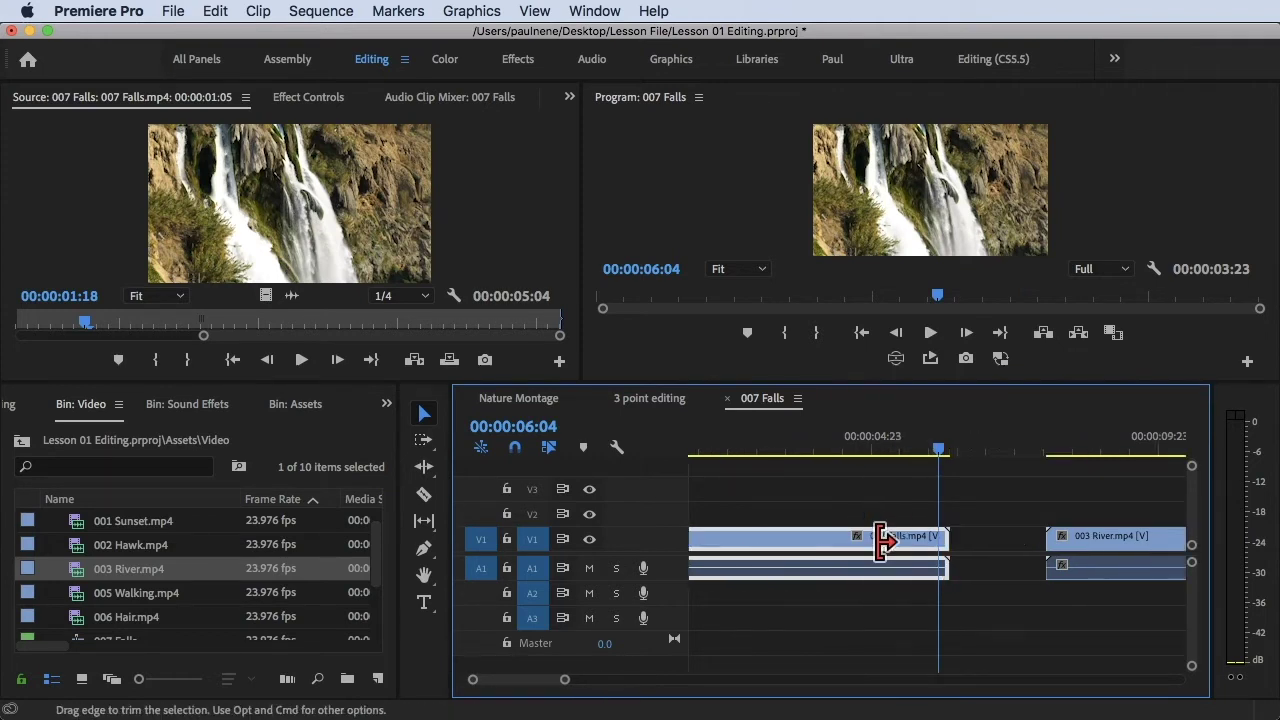
{"action": "left_click", "coordinate": [975, 545]}
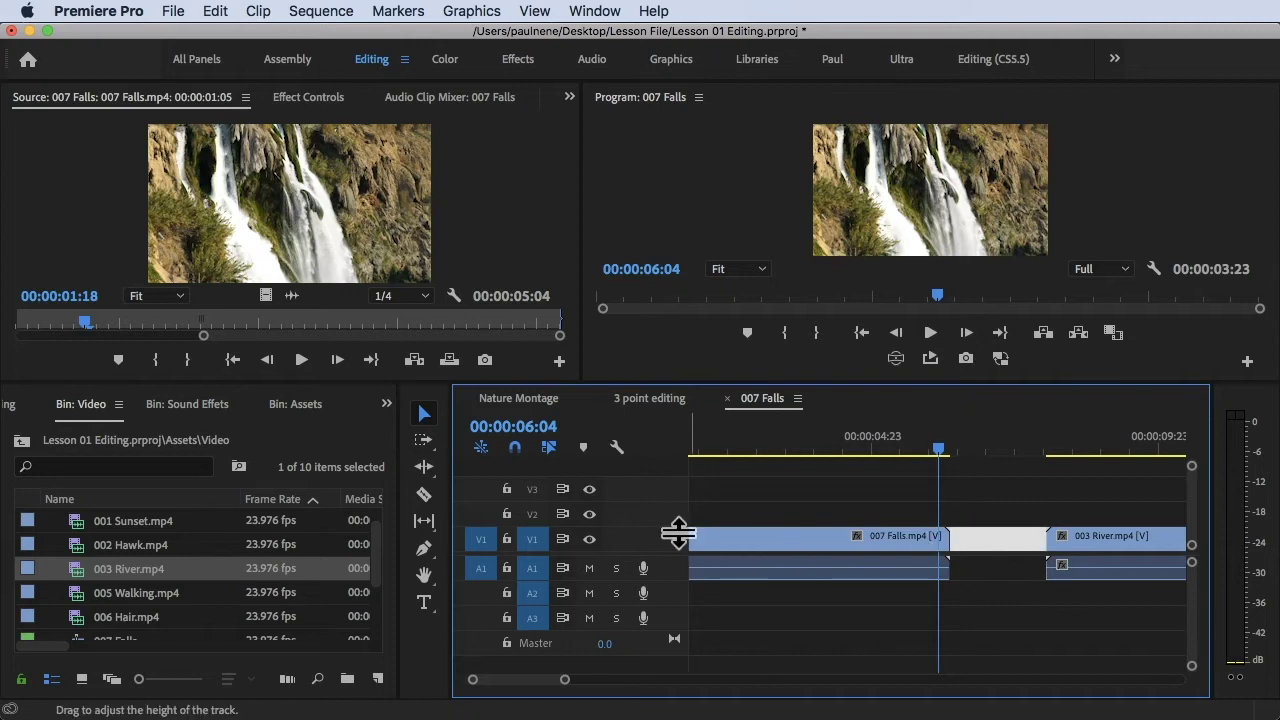
{"action": "double_click", "coordinate": [676, 535]}
{"action": "double_click", "coordinate": [676, 540]}
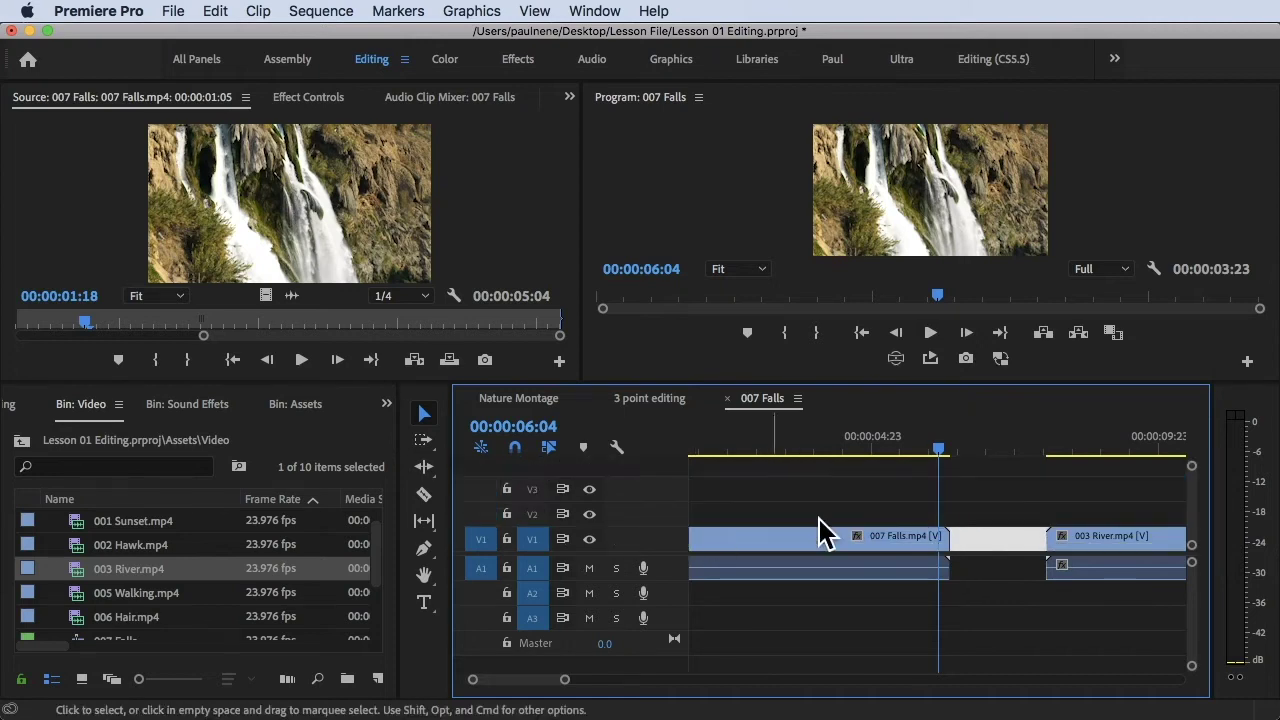
{"action": "left_click", "coordinate": [980, 543]}
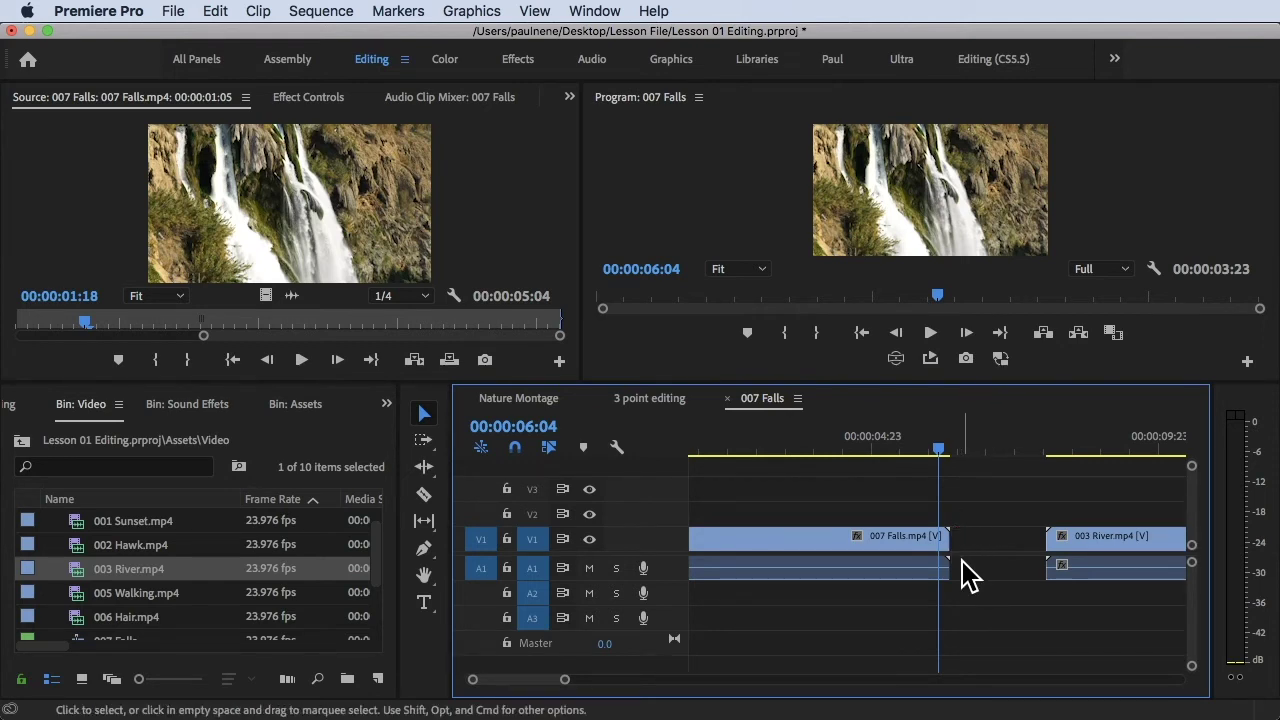
Trim the end of the 007 Falls clip to a duration of 00:00:04:14 and extend it back to its full media length
{"action": "left_click_drag", "start_coordinate": [940, 548], "coordinate": [908, 548]}
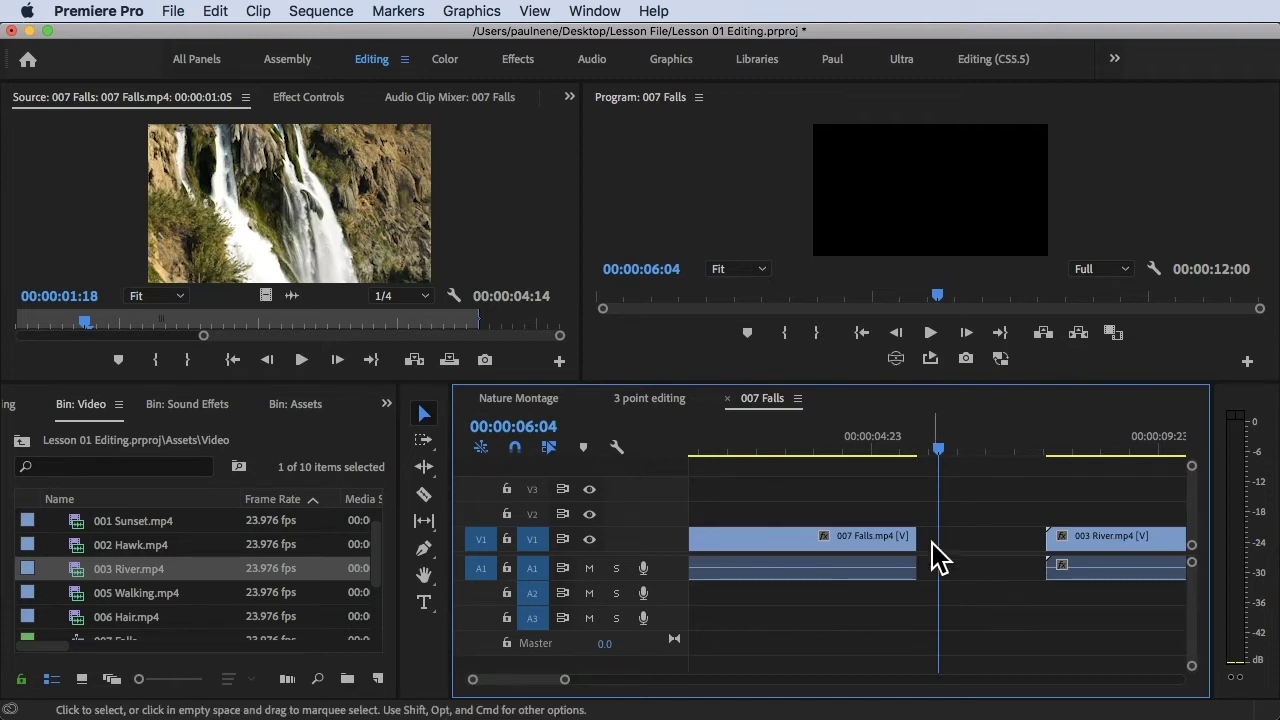
{"action": "left_click", "coordinate": [962, 437]}
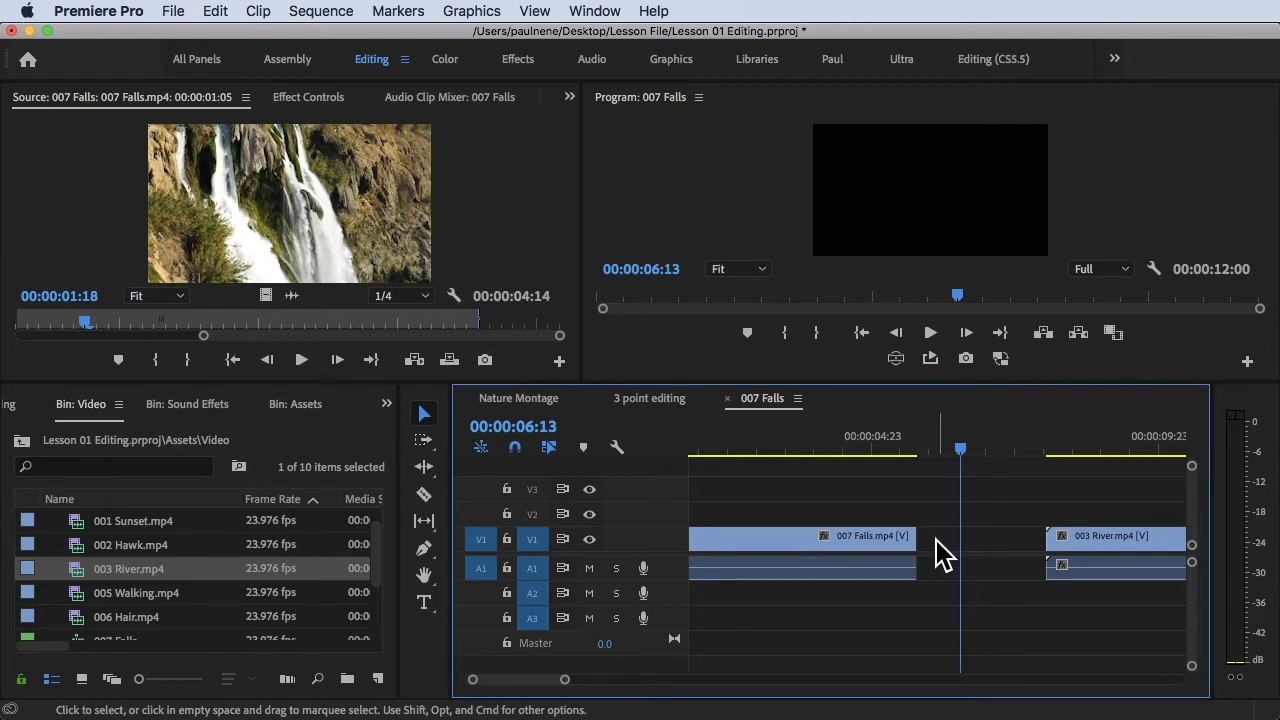
{"action": "left_click_drag", "start_coordinate": [918, 543], "coordinate": [1128, 525]}
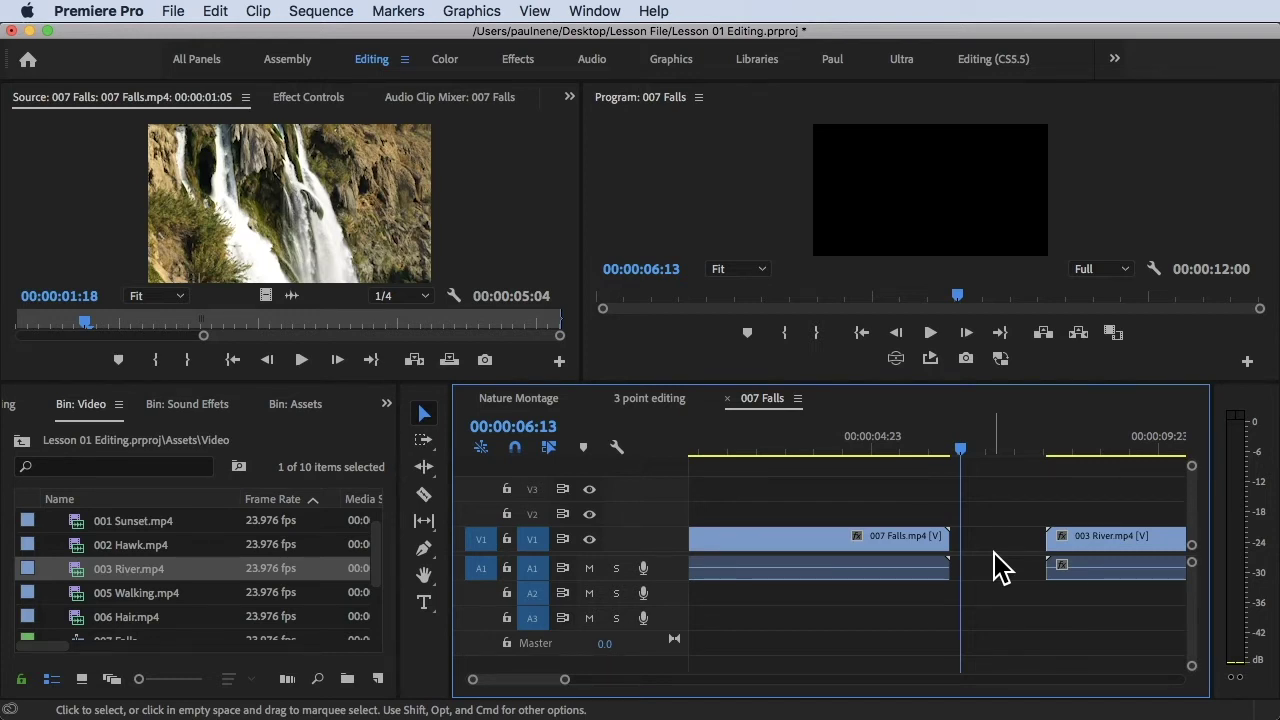
Load the timeline's 007 Falls clip into the Source Monitor and mark a later In point and an Out point at 00:00:03:21
{"action": "left_click", "coordinate": [838, 452]}
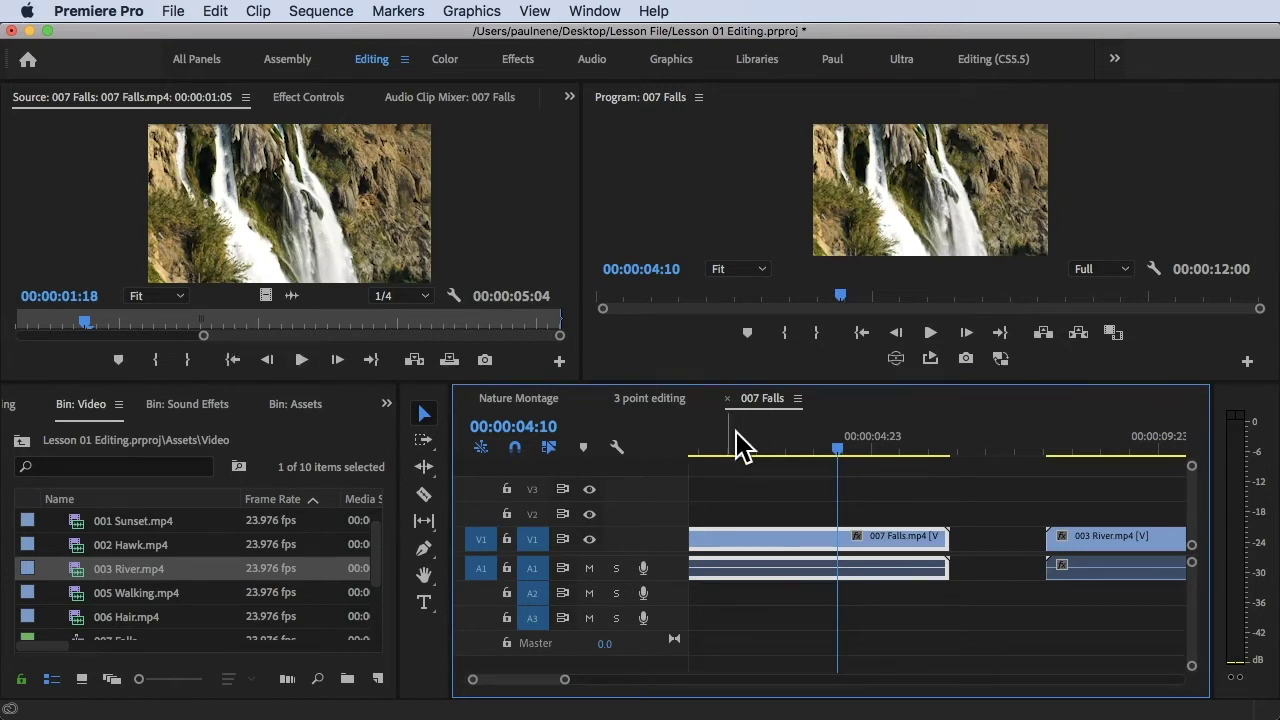
{"action": "double_click", "coordinate": [802, 540]}
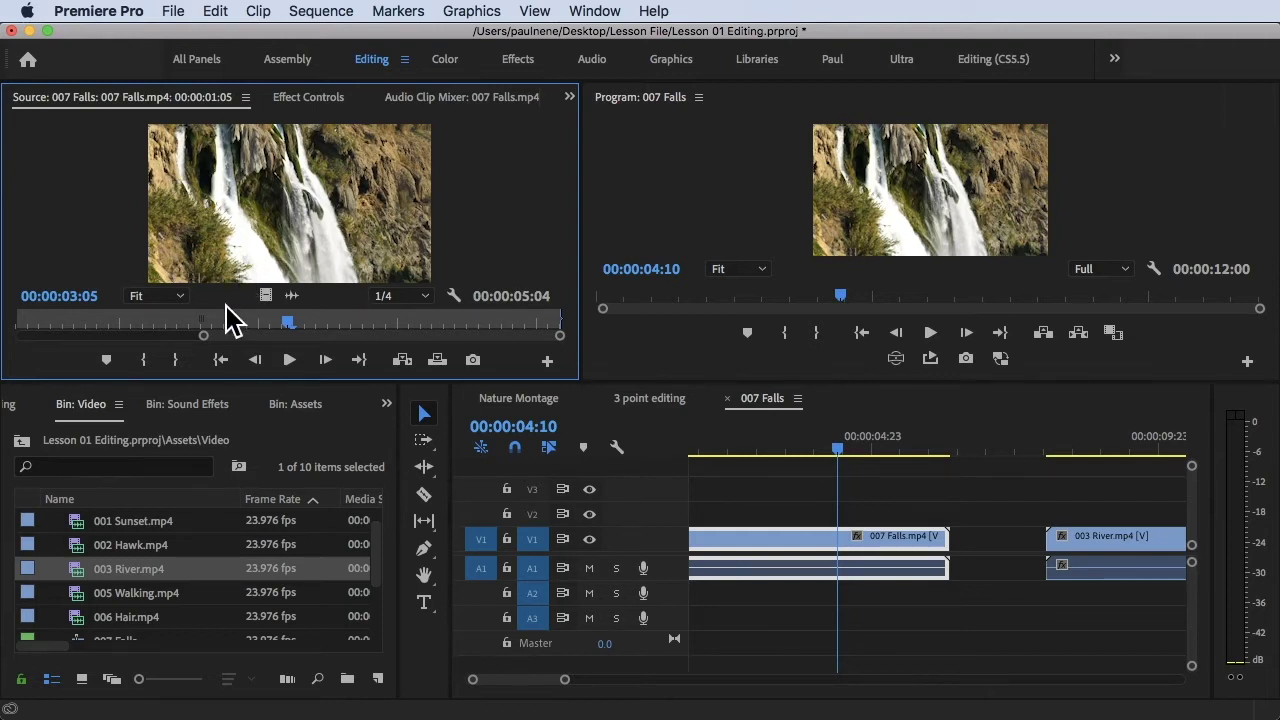
{"action": "left_click_drag", "start_coordinate": [186, 319], "coordinate": [383, 320]}
{"action": "key", "text": "i"}
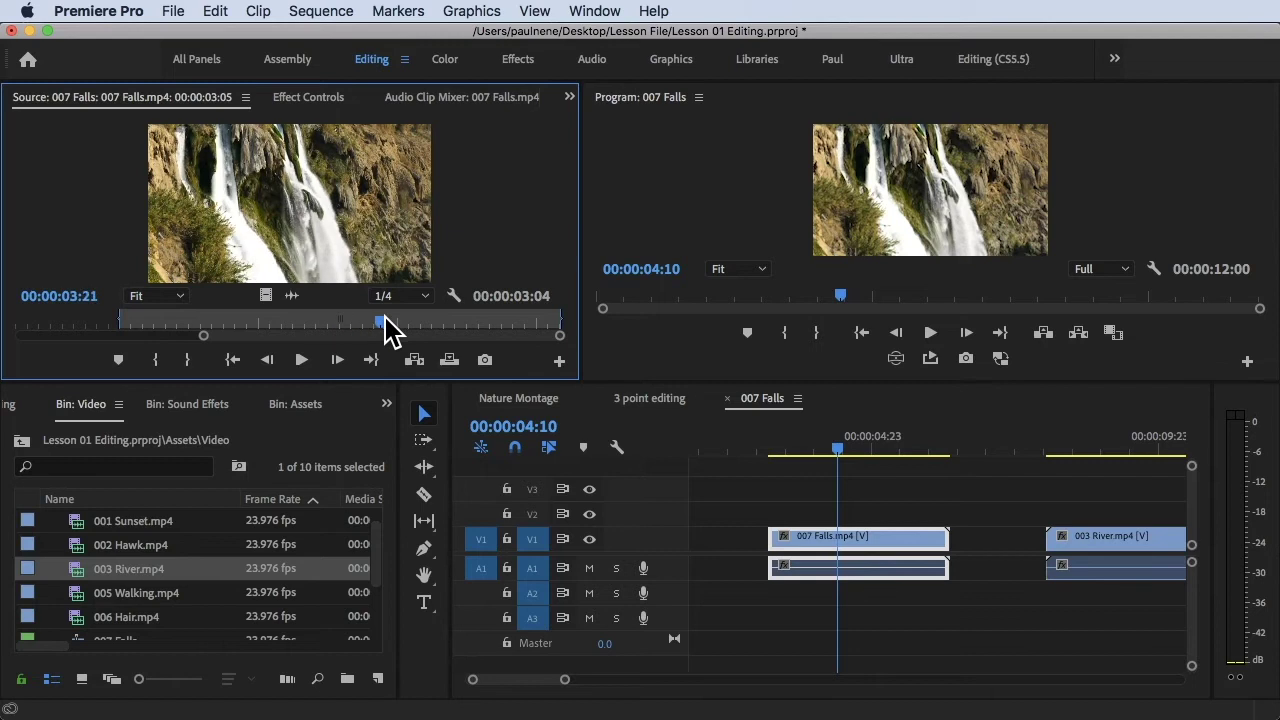
{"action": "key", "text": "o"}
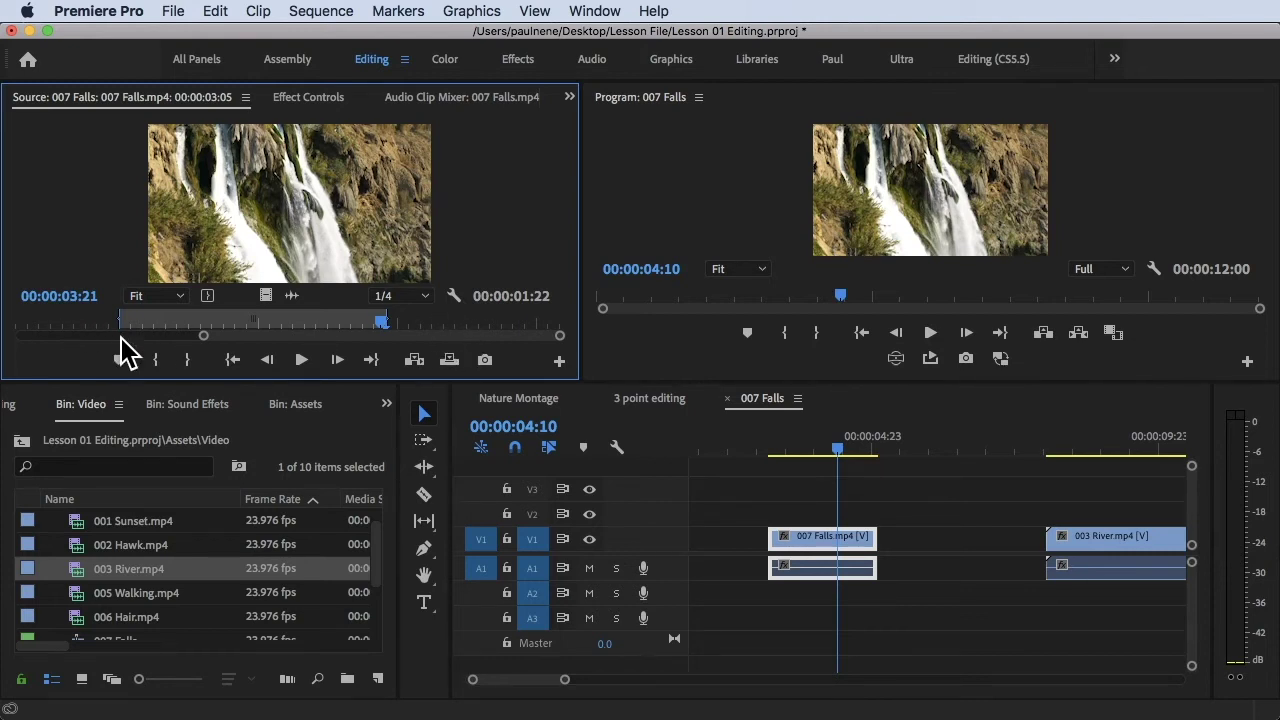
Trim both ends of the 003 River clip and move it directly against the end of 007 Falls
{"action": "left_click", "coordinate": [1047, 450]}
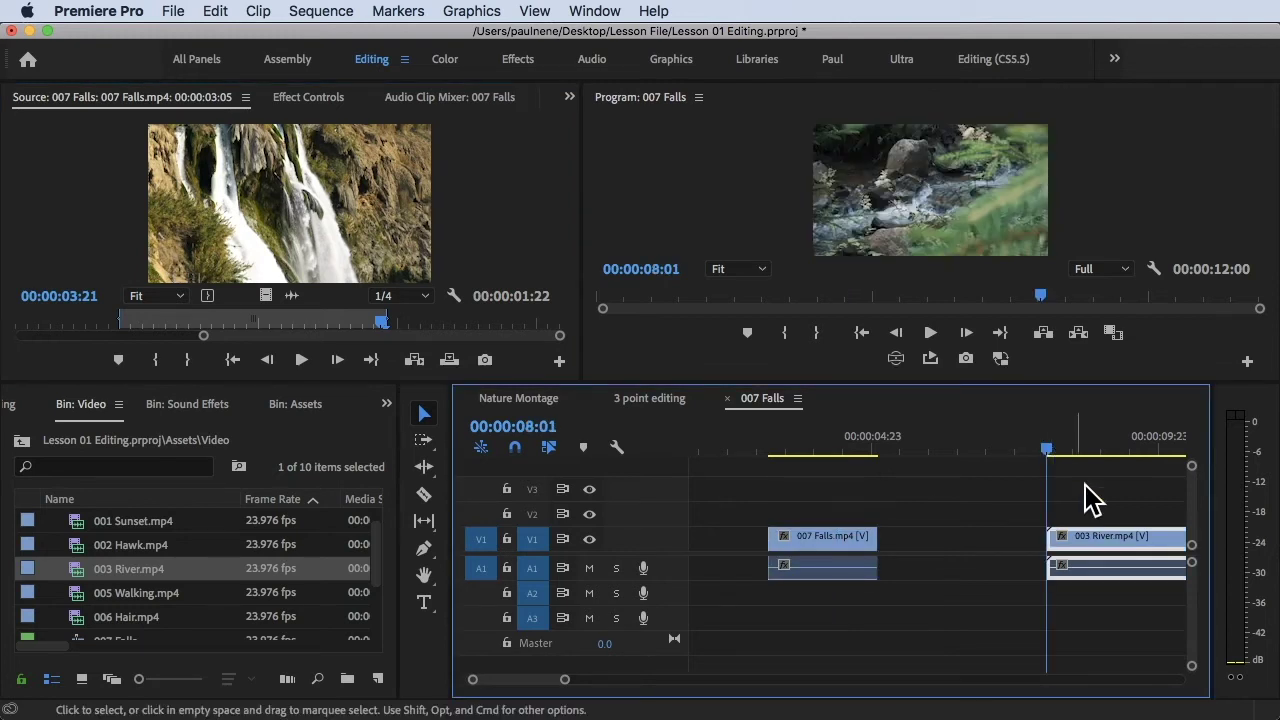
{"action": "left_click_drag", "start_coordinate": [1120, 545], "coordinate": [956, 538]}
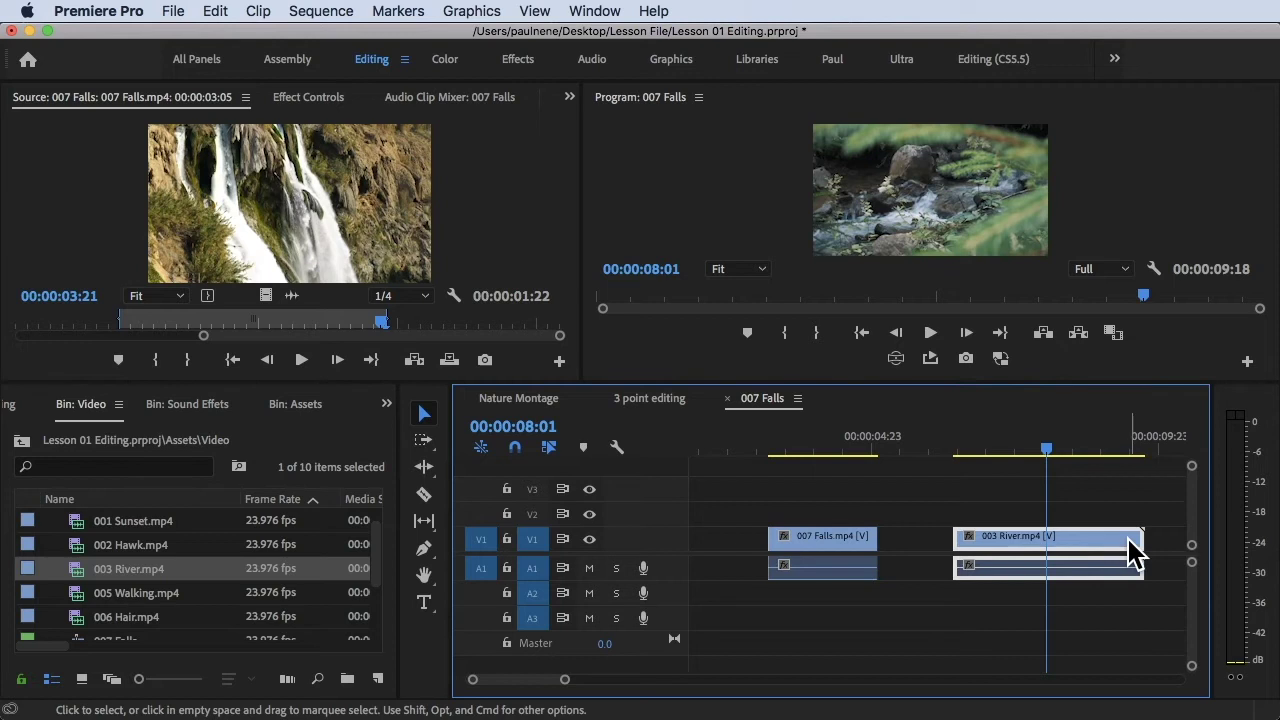
{"action": "left_click_drag", "start_coordinate": [1140, 540], "coordinate": [1092, 538]}
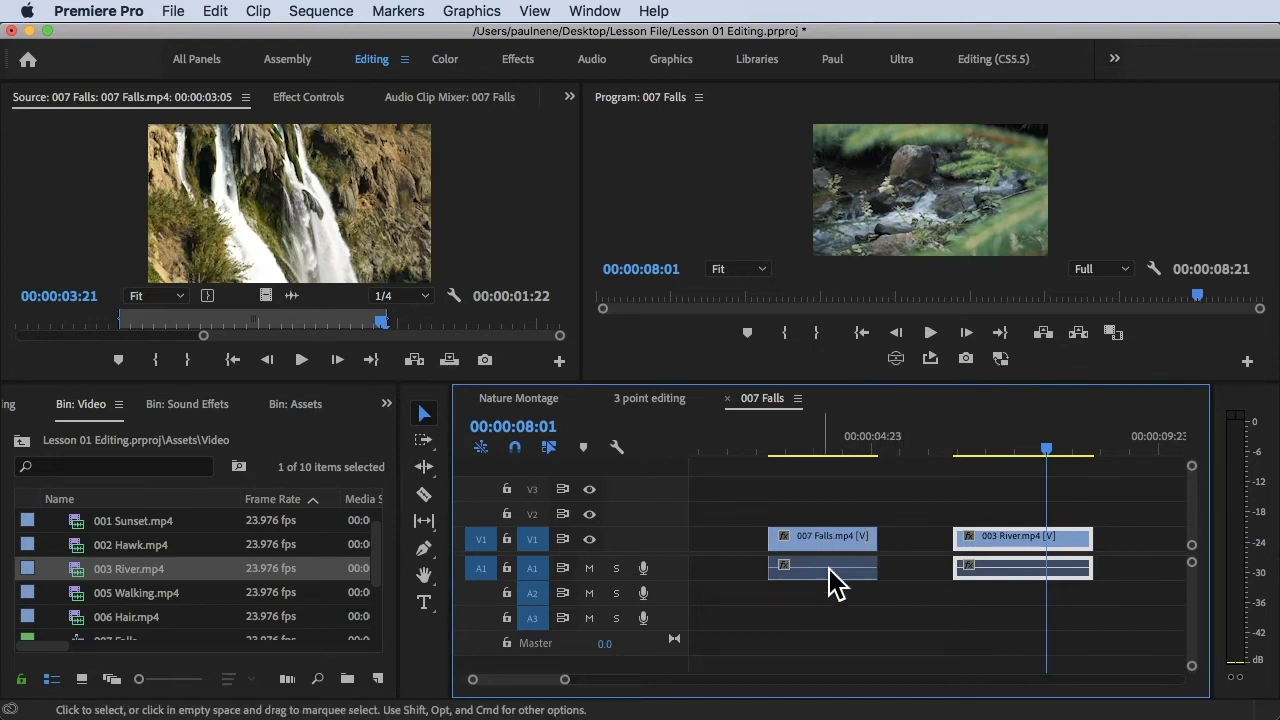
{"action": "left_click_drag", "start_coordinate": [1014, 551], "coordinate": [940, 562]}
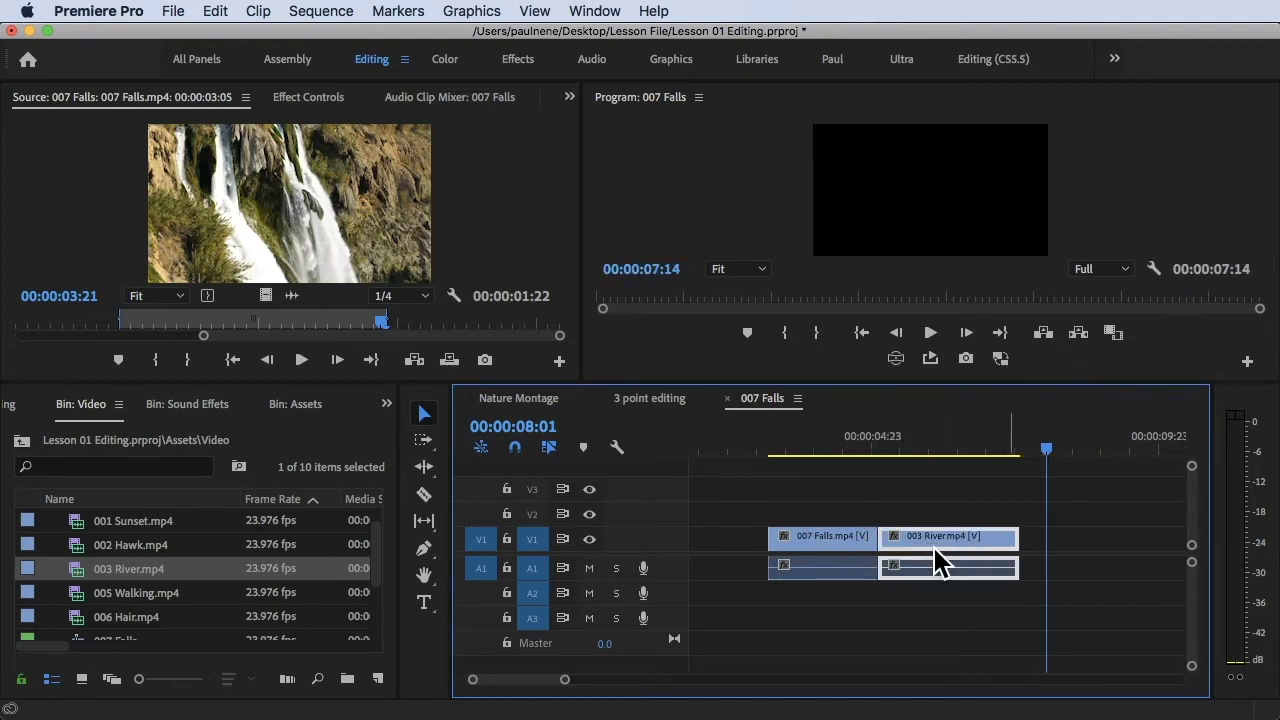
Apply the default Film Dissolve and Constant Power transitions at the cut between 007 Falls and 003 River
{"action": "left_click_drag", "start_coordinate": [868, 442], "coordinate": [880, 437]}
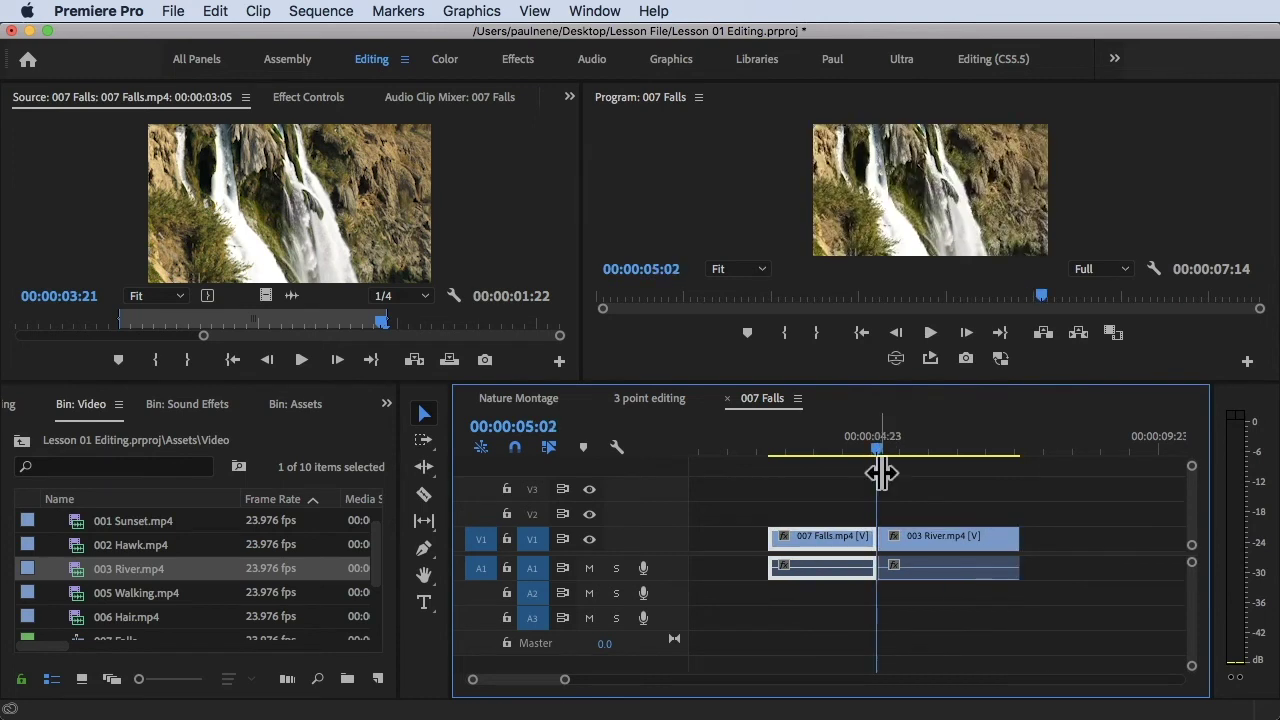
{"action": "left_click", "coordinate": [880, 536]}
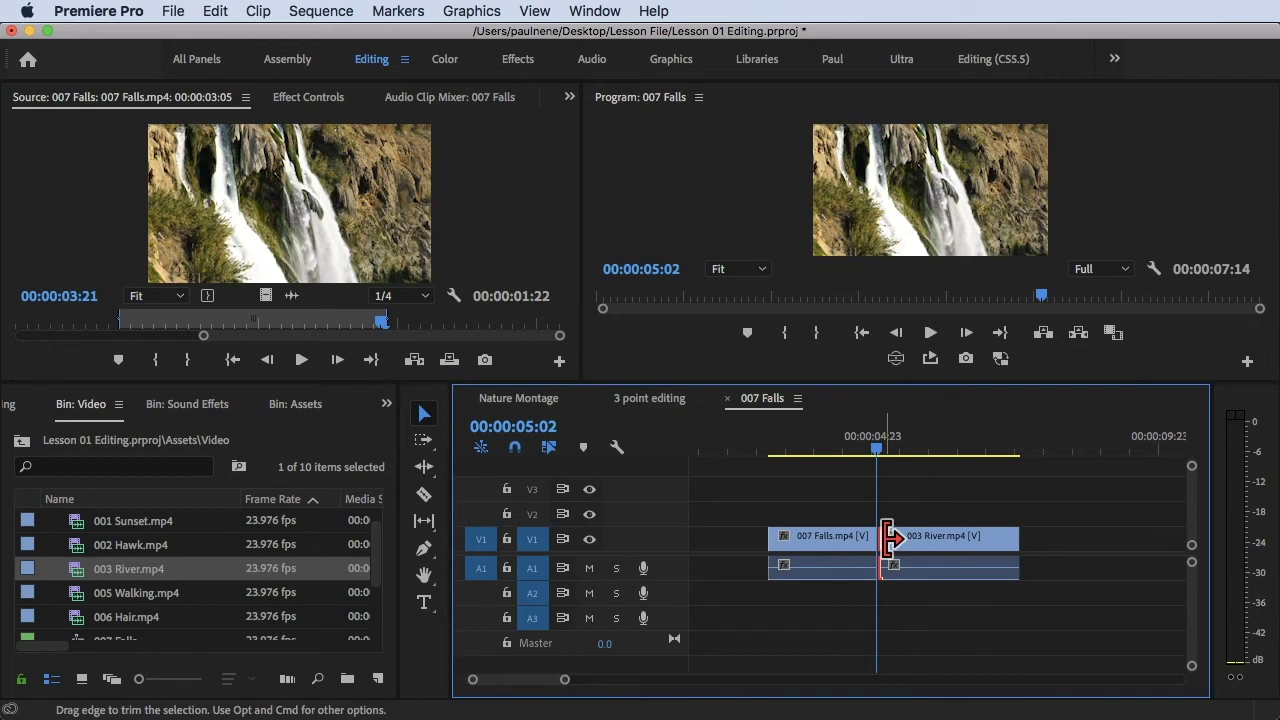
{"action": "left_click", "coordinate": [873, 541]}
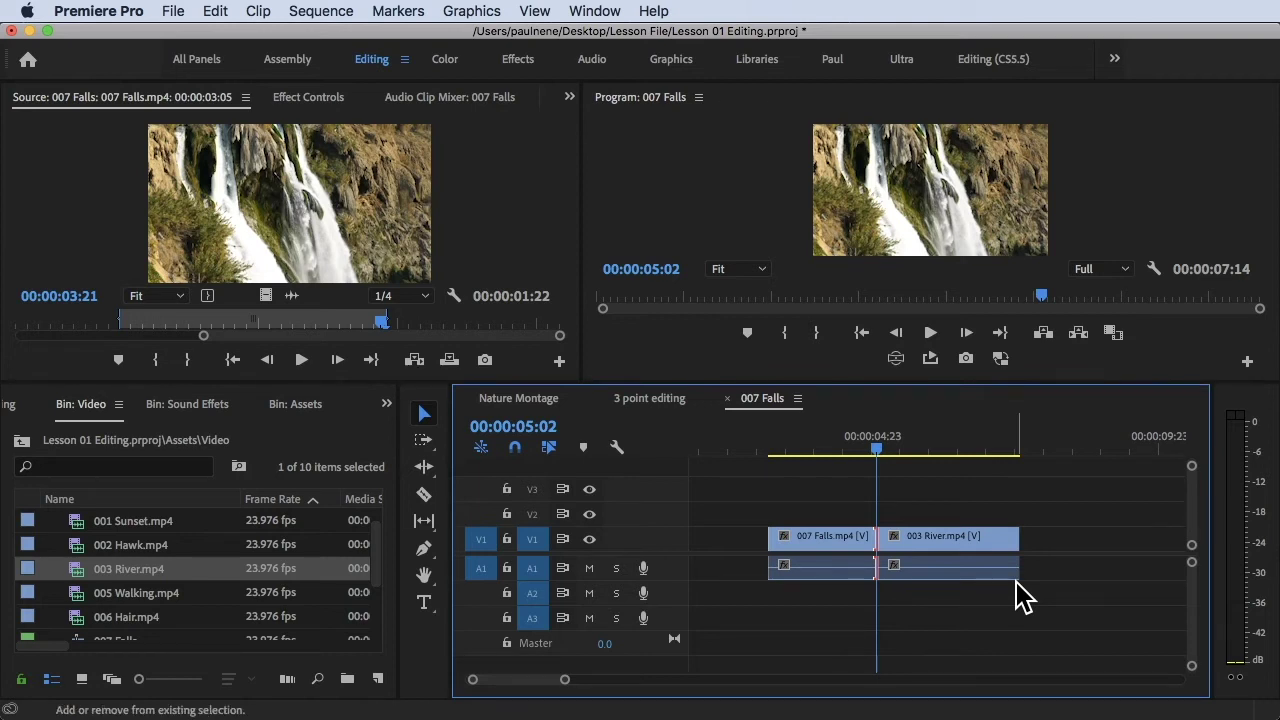
{"action": "key", "text": "shift+d"}
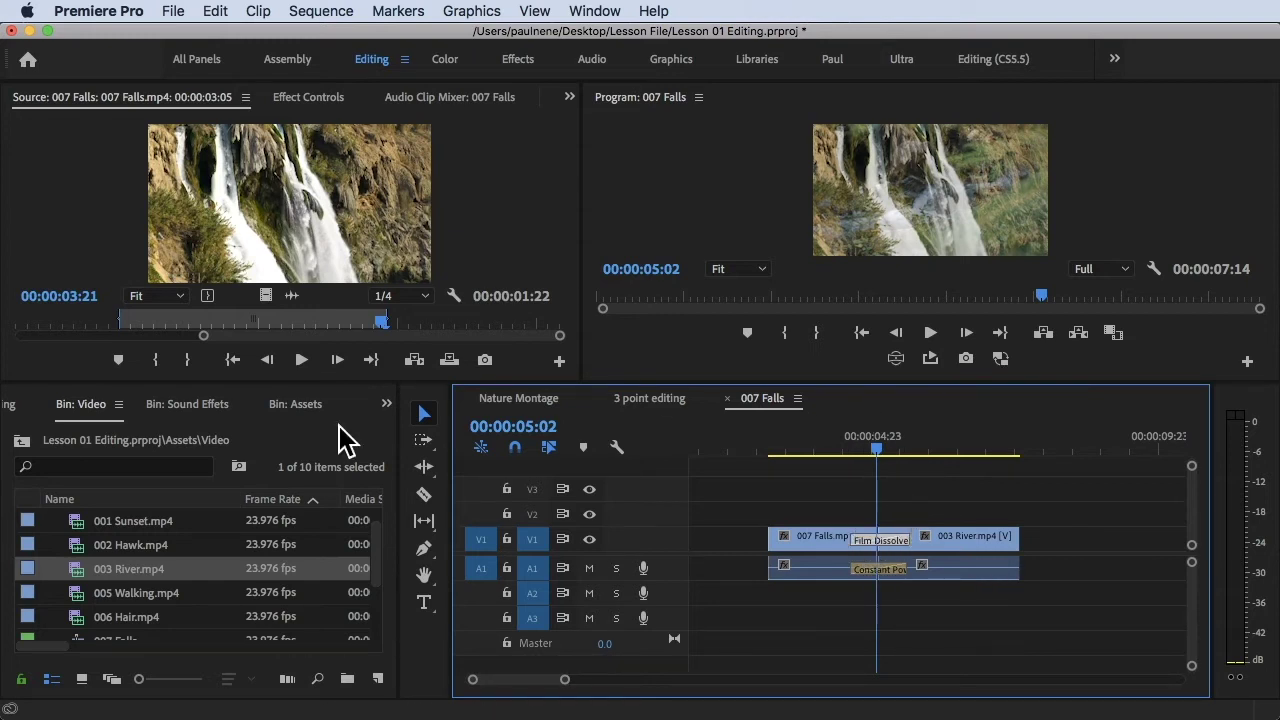
Display the Effects library and expand the Video Transitions and 3D Motion folders
{"action": "left_click", "coordinate": [386, 404]}
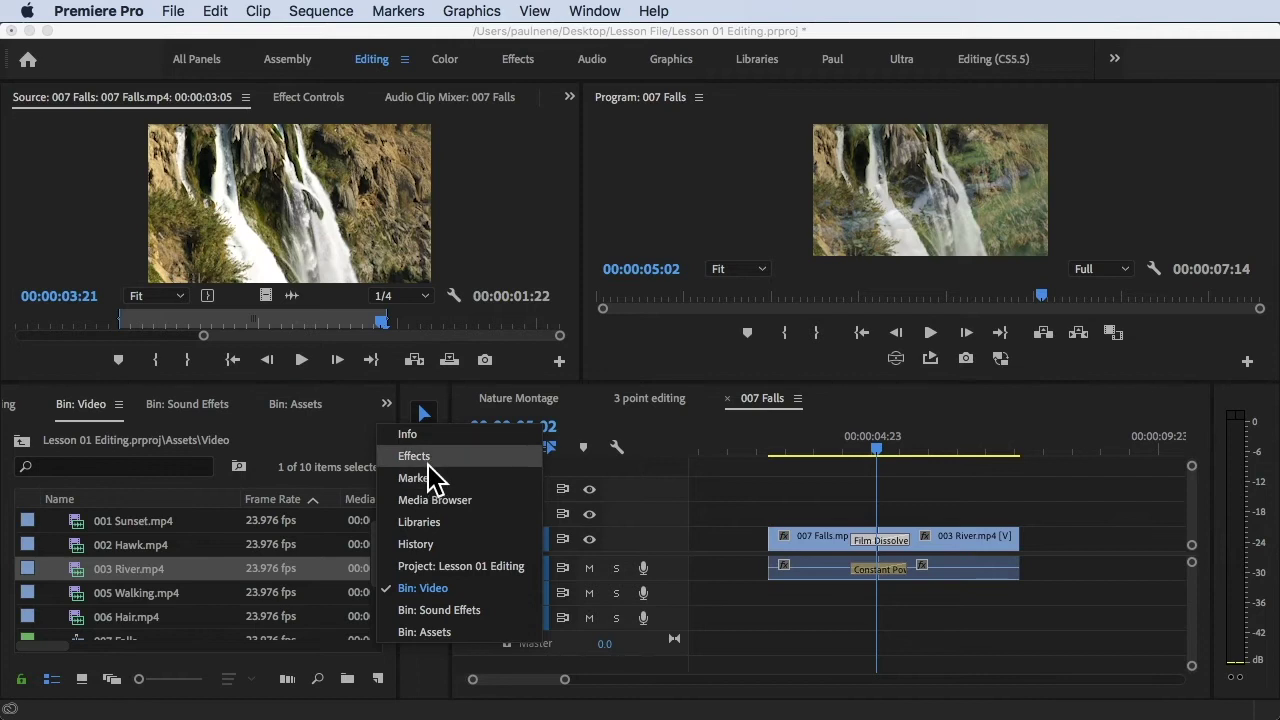
{"action": "left_click", "coordinate": [427, 459]}
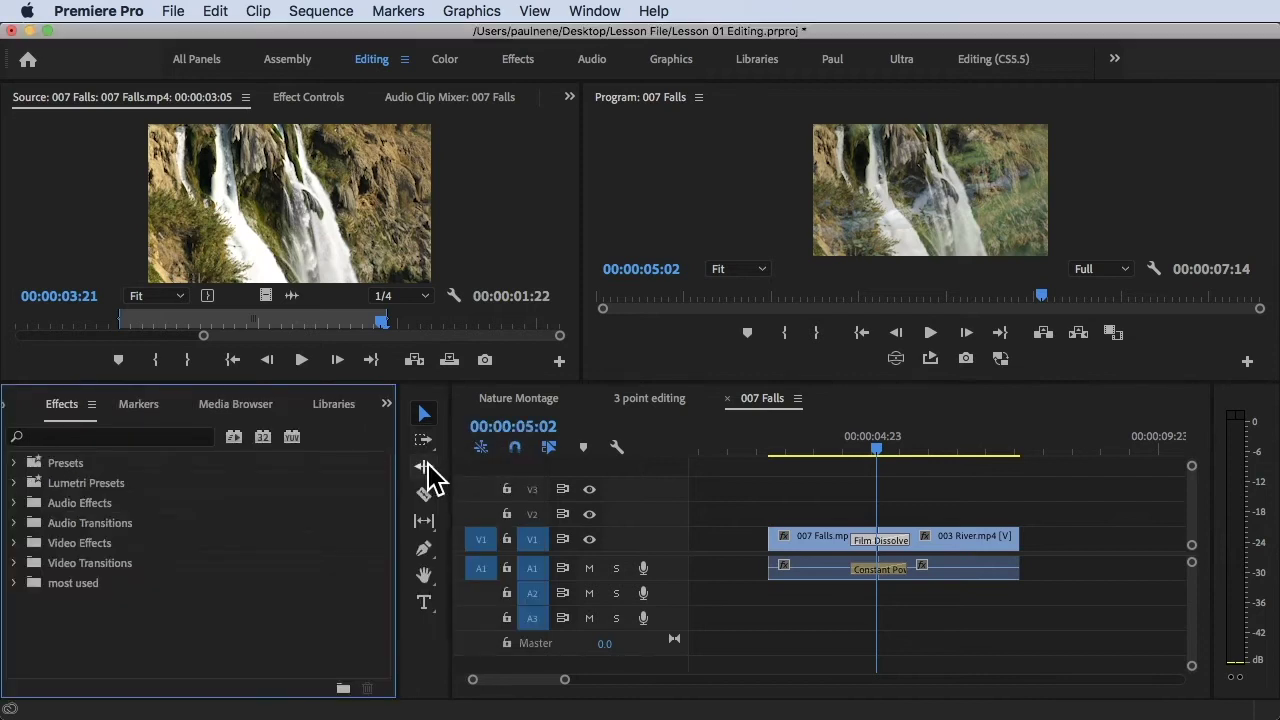
{"action": "left_click", "coordinate": [22, 562]}
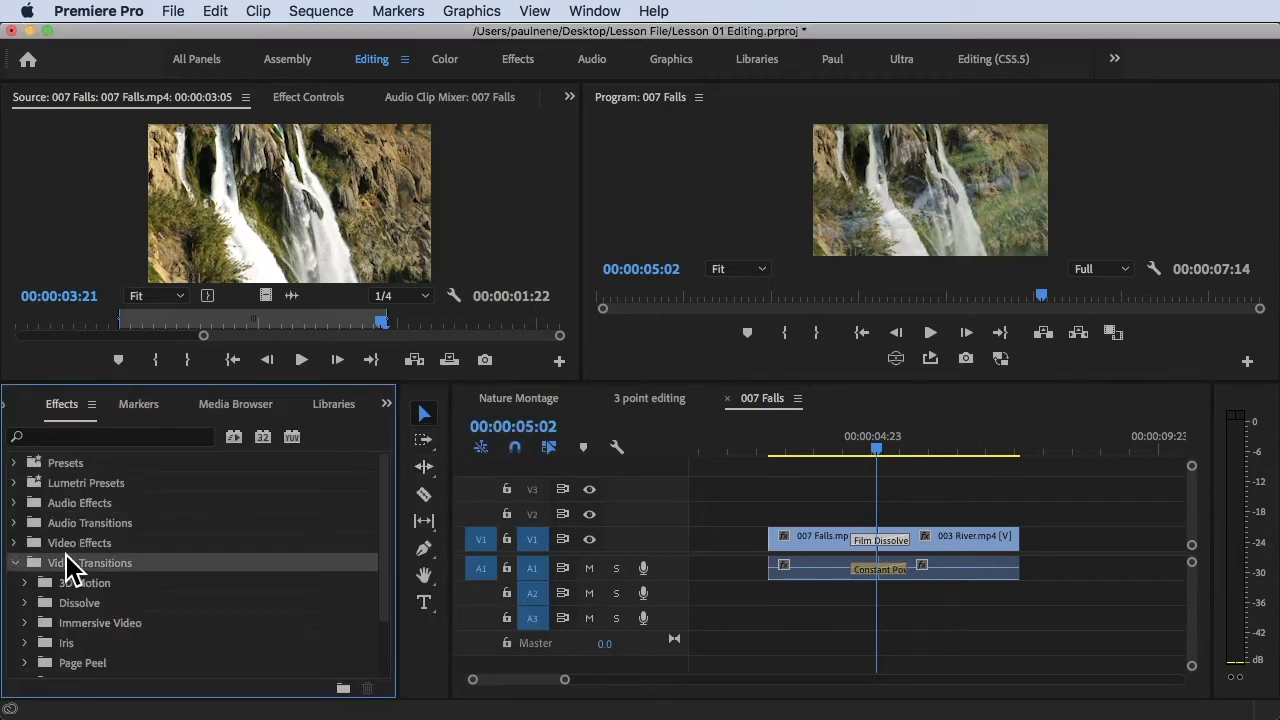
{"action": "left_click", "coordinate": [25, 583]}
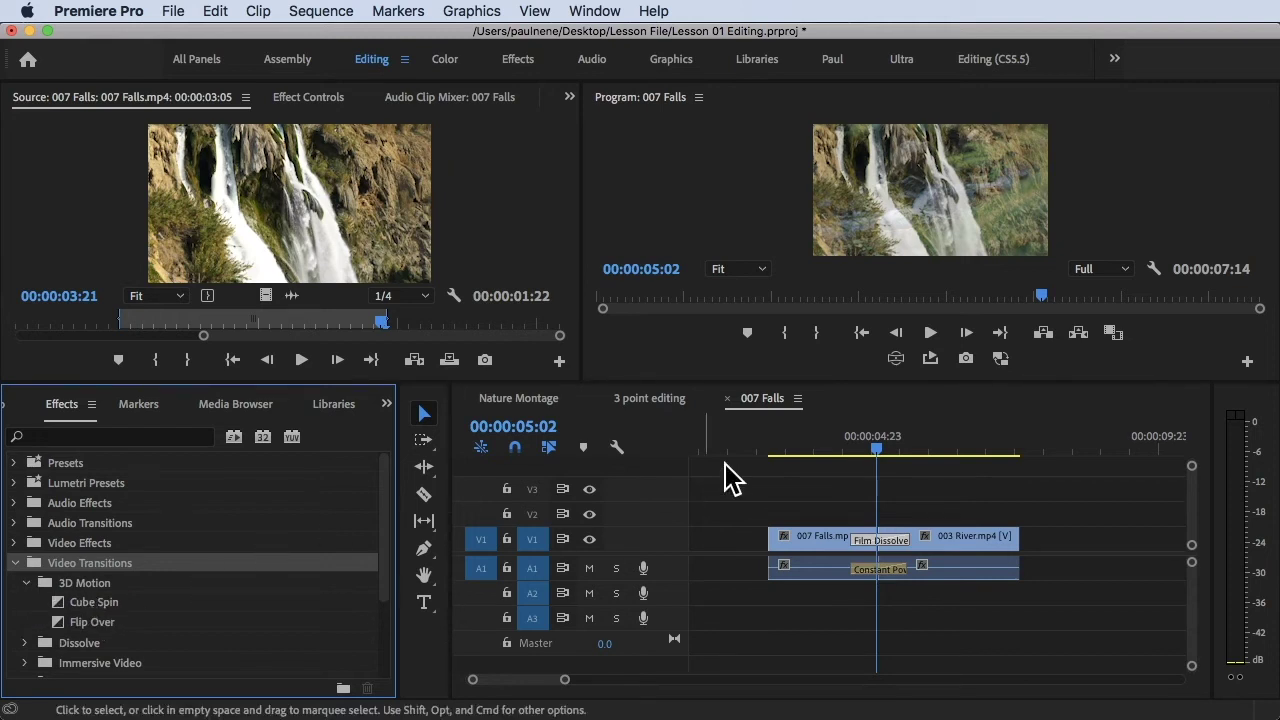
Play and scrub through the Film Dissolve between 007 Falls and 003 River to examine how the handle frames blend
{"action": "left_click", "coordinate": [892, 545]}
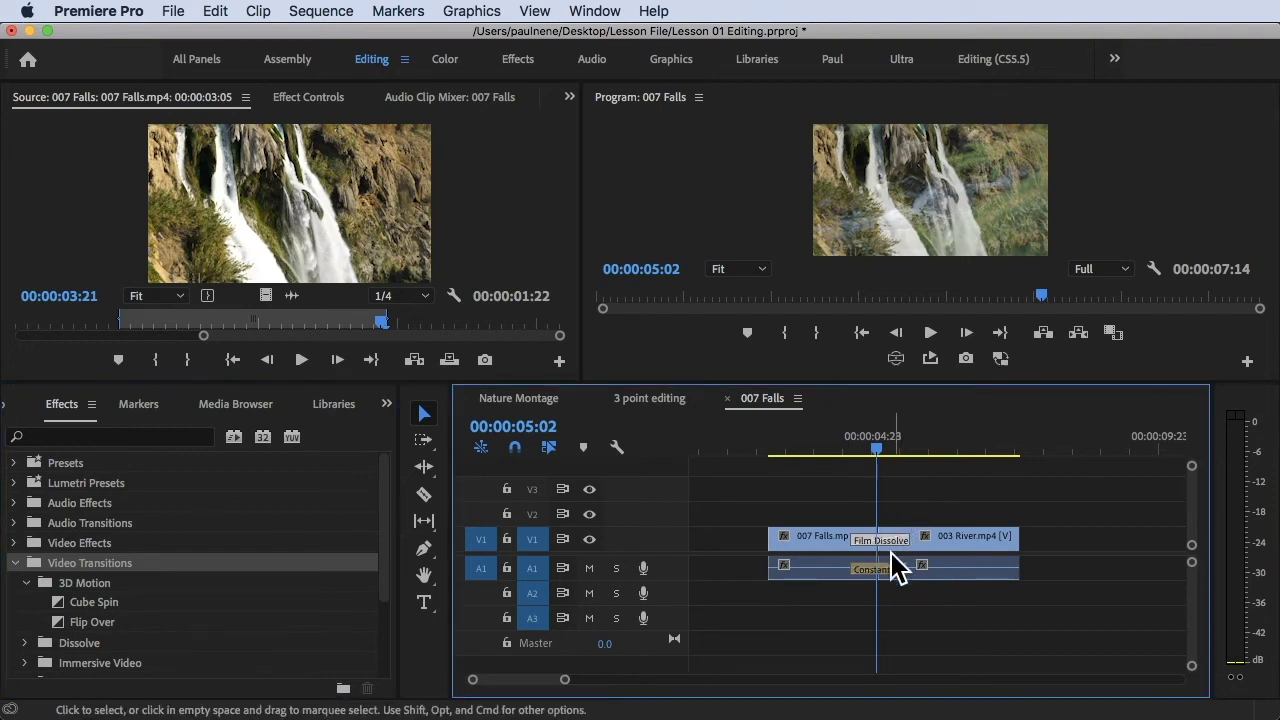
{"action": "left_click", "coordinate": [834, 449]}
{"action": "key", "text": "space"}
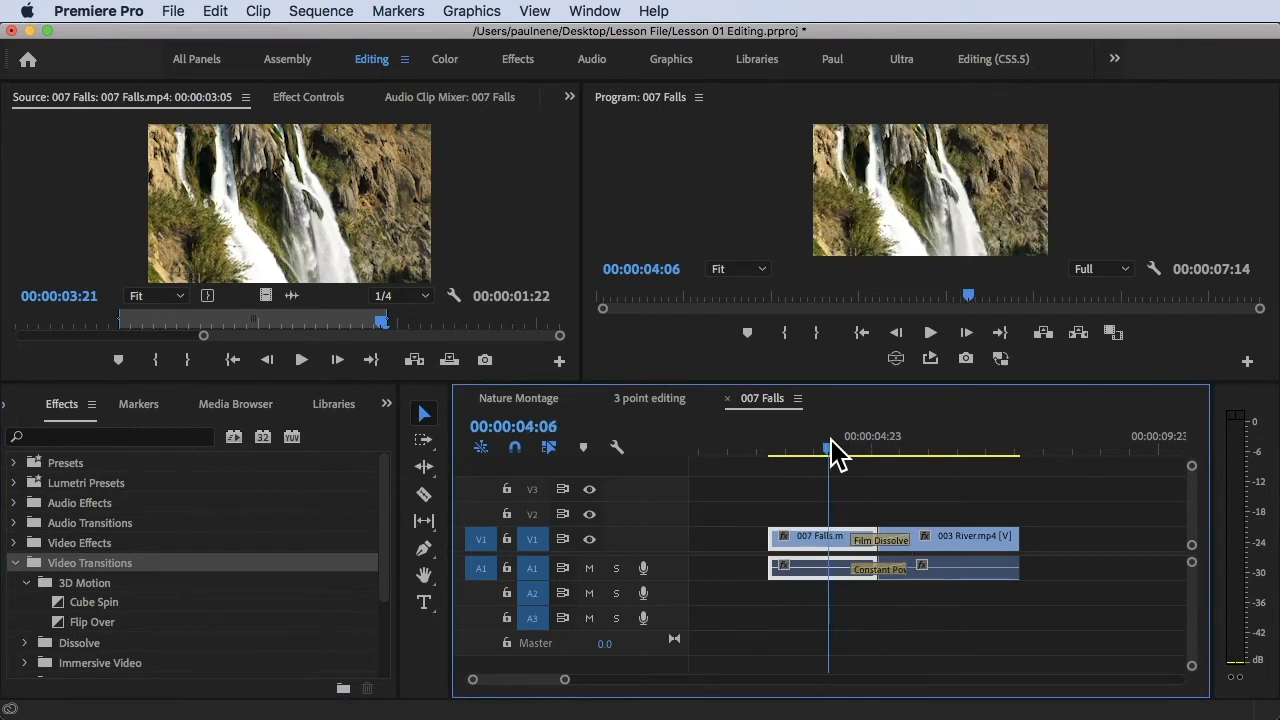
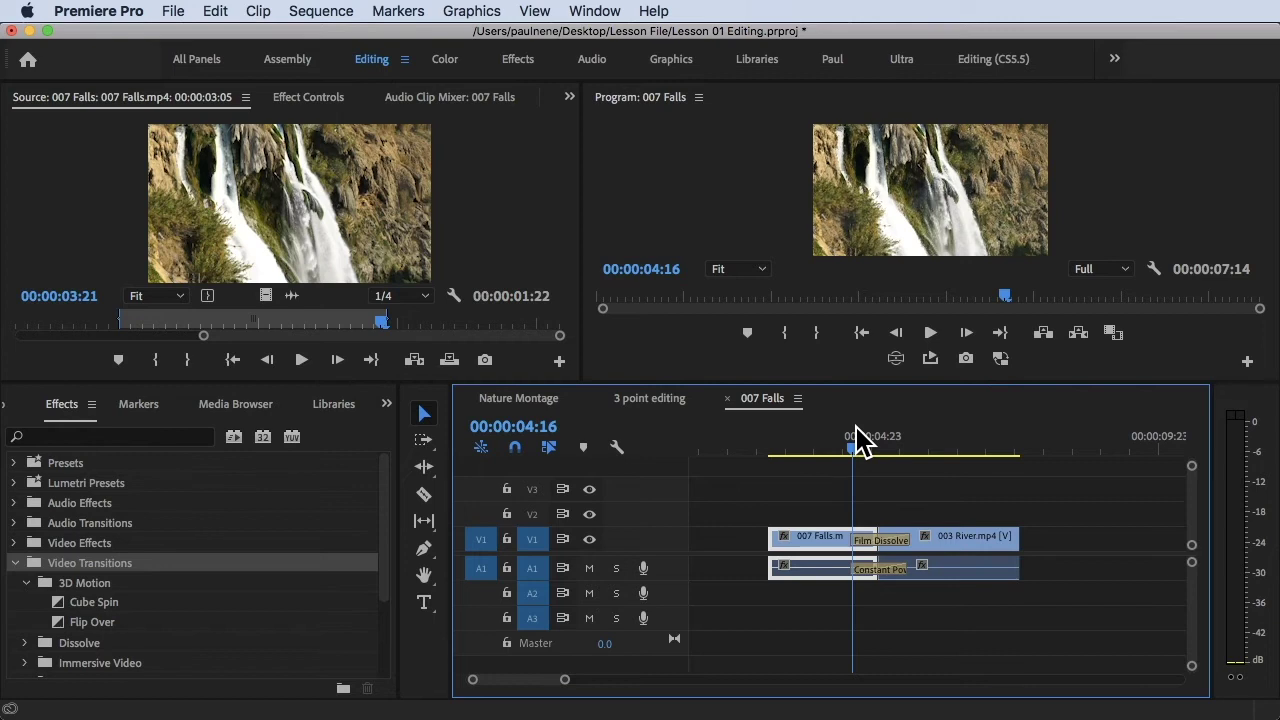
{"action": "left_click", "coordinate": [943, 492]}
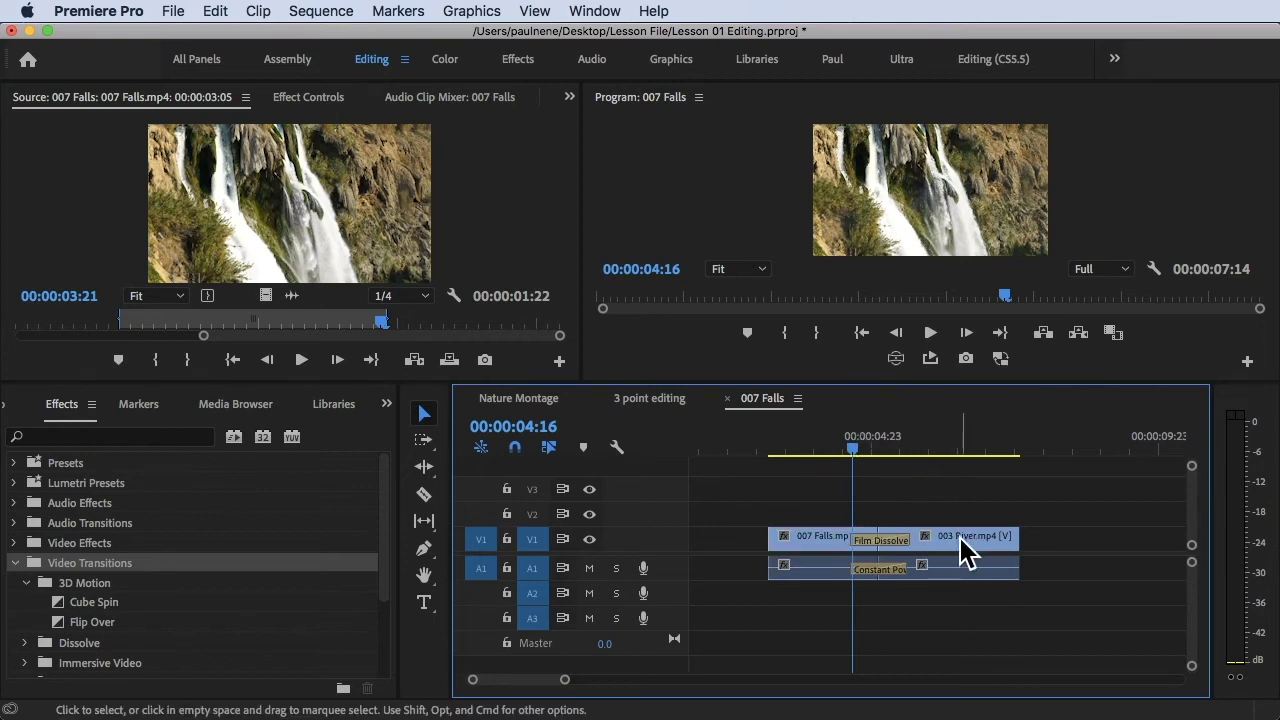
{"action": "key", "text": "space"}
{"action": "key", "text": "space"}
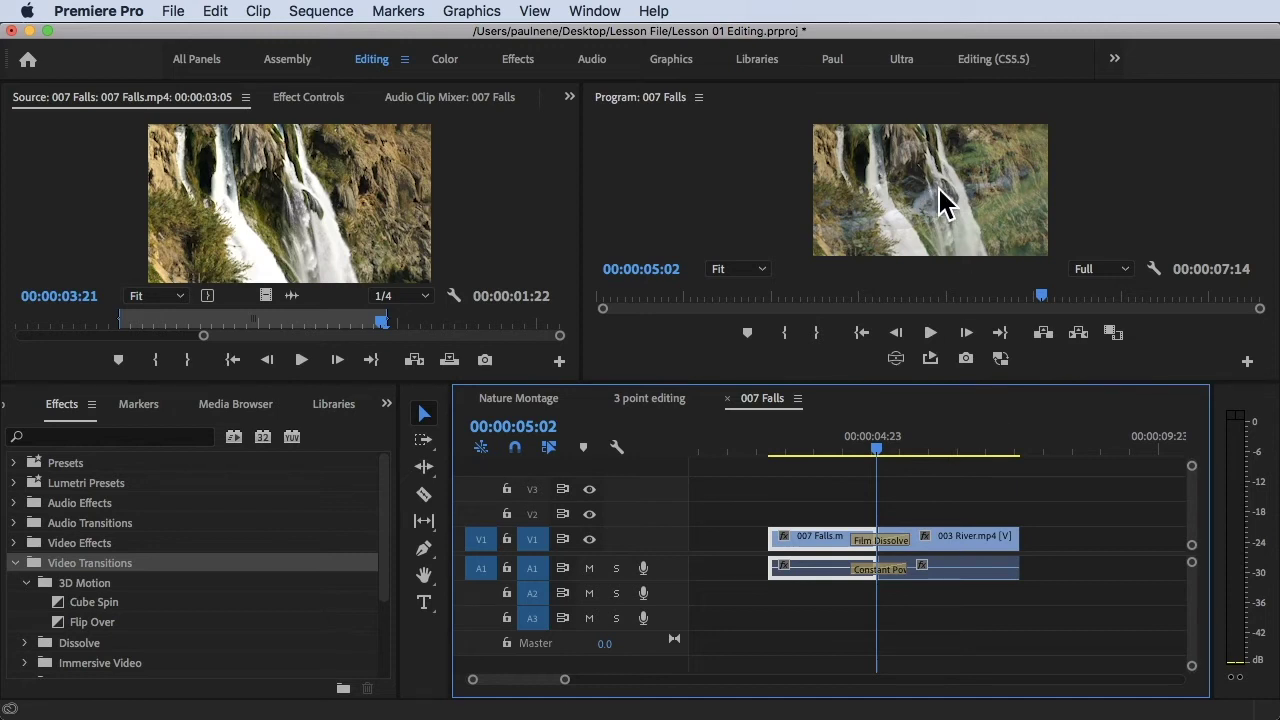
{"action": "mouse_move", "coordinate": [878, 452]}
{"action": "left_mouse_down"}
{"action": "mouse_move", "coordinate": [868, 456]}
{"action": "mouse_move", "coordinate": [908, 455]}
{"action": "mouse_move", "coordinate": [894, 455]}
{"action": "left_mouse_up"}
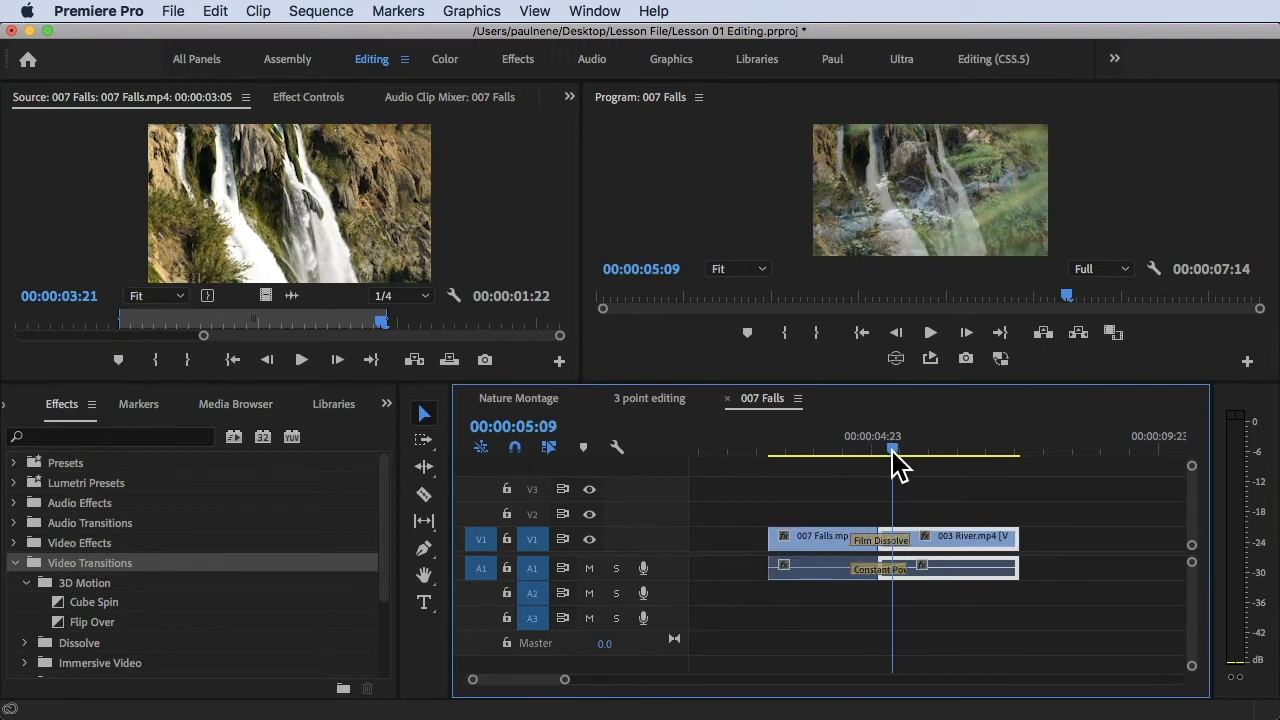
{"action": "left_click", "coordinate": [806, 540]}
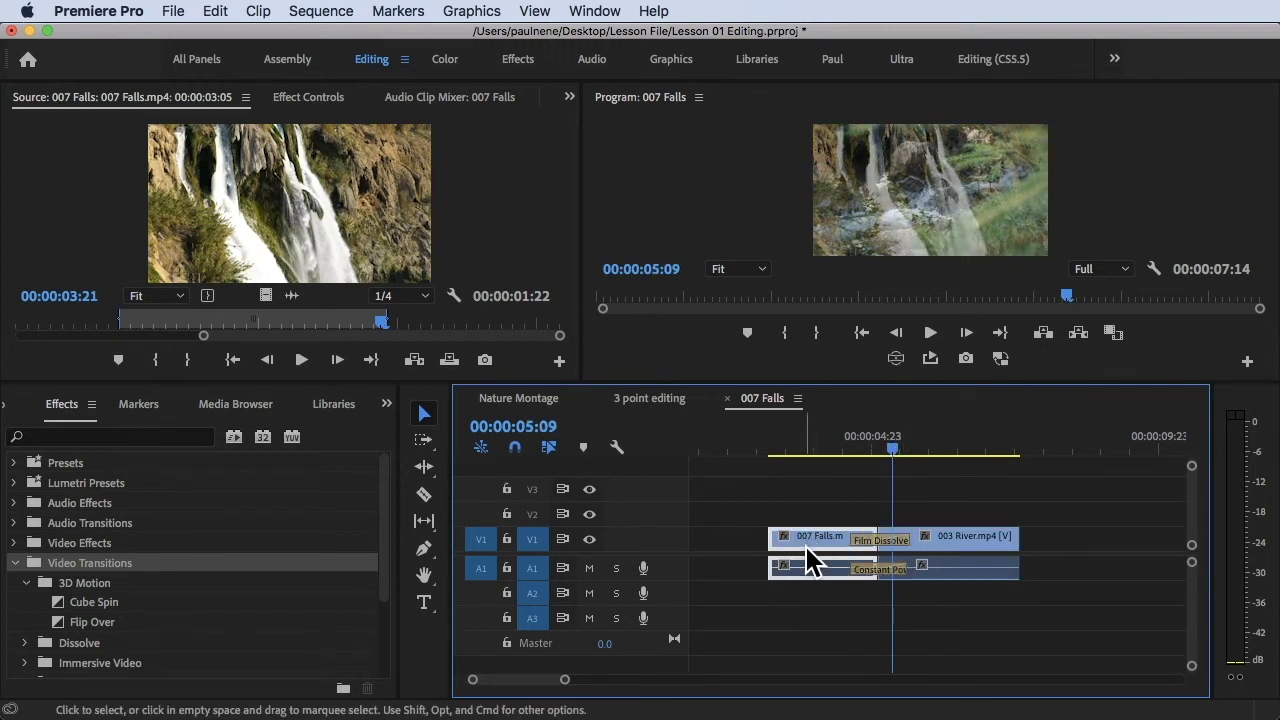
{"action": "left_click_drag", "start_coordinate": [887, 432], "coordinate": [895, 438]}
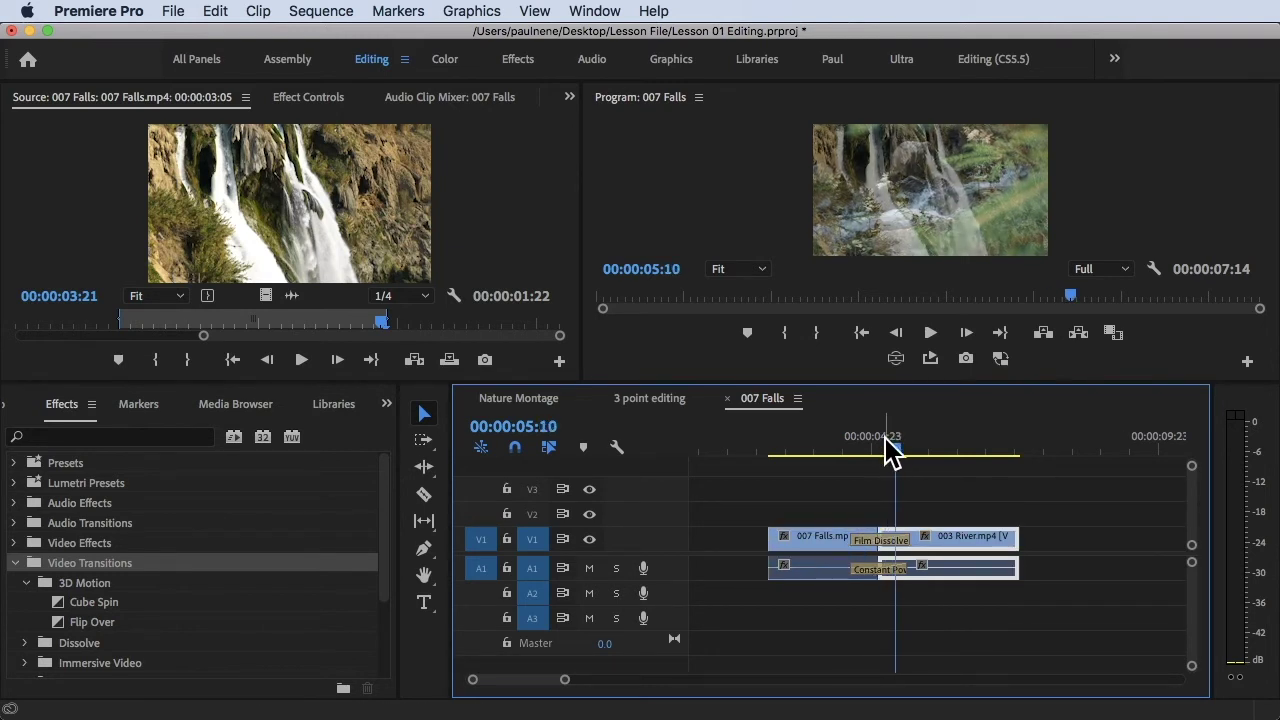
Delete the Film Dissolve at the cut and move the 003 River clip away from 007 Falls
{"action": "left_click", "coordinate": [886, 545]}
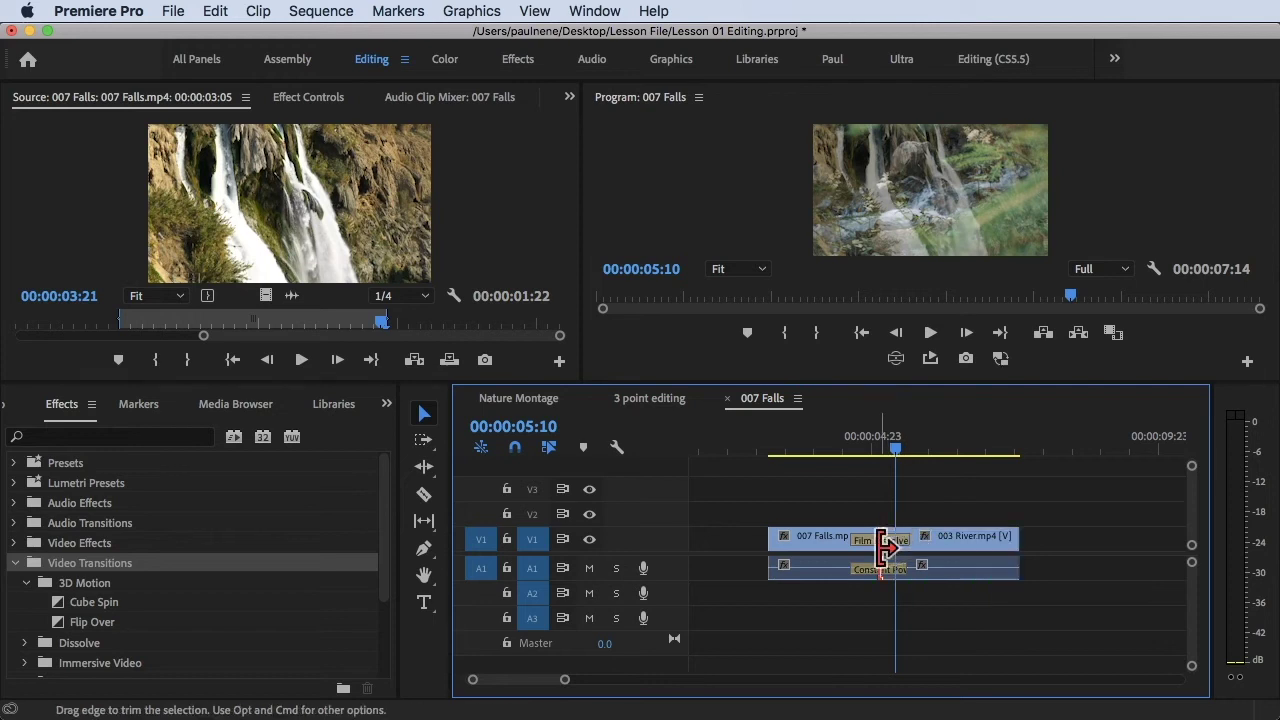
{"action": "key", "text": "Delete"}
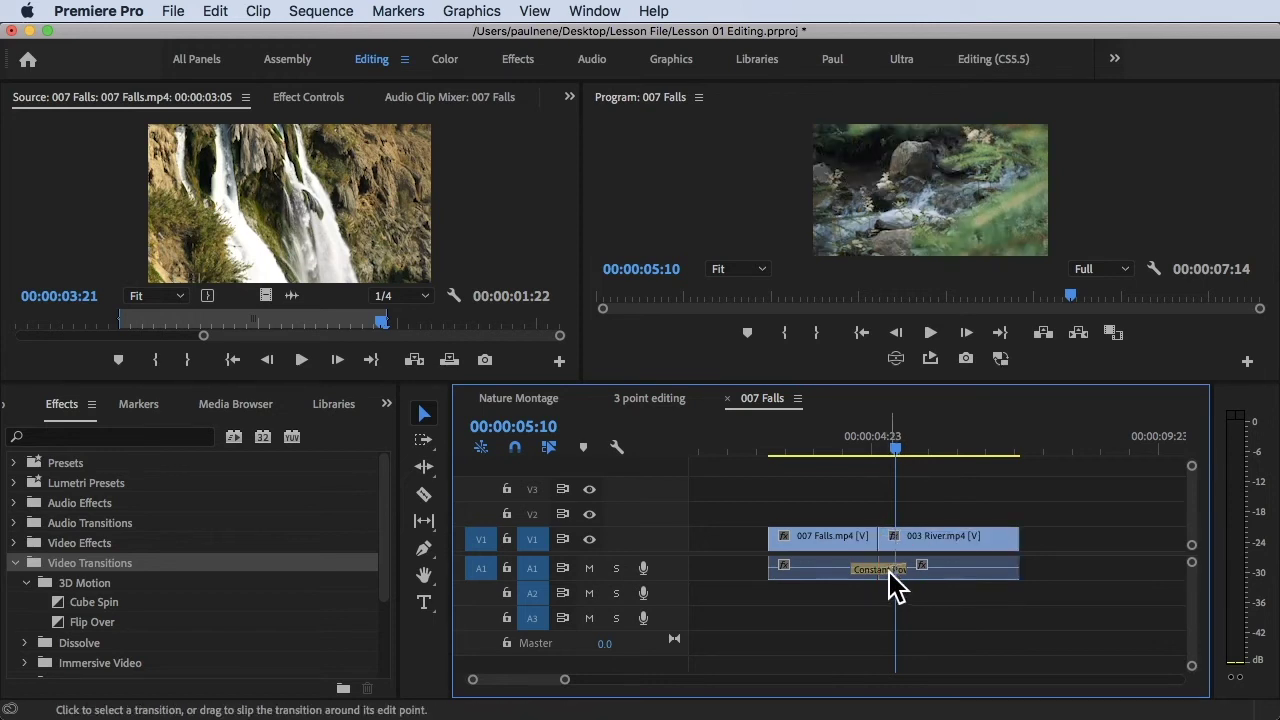
{"action": "left_click_drag", "start_coordinate": [943, 543], "coordinate": [1050, 548]}
Extend the end of 007 Falls and the start of 003 River to their full media, and rejoin the clips
{"action": "left_click_drag", "start_coordinate": [843, 549], "coordinate": [890, 538]}
{"action": "left_click_drag", "start_coordinate": [1004, 448], "coordinate": [1008, 448]}
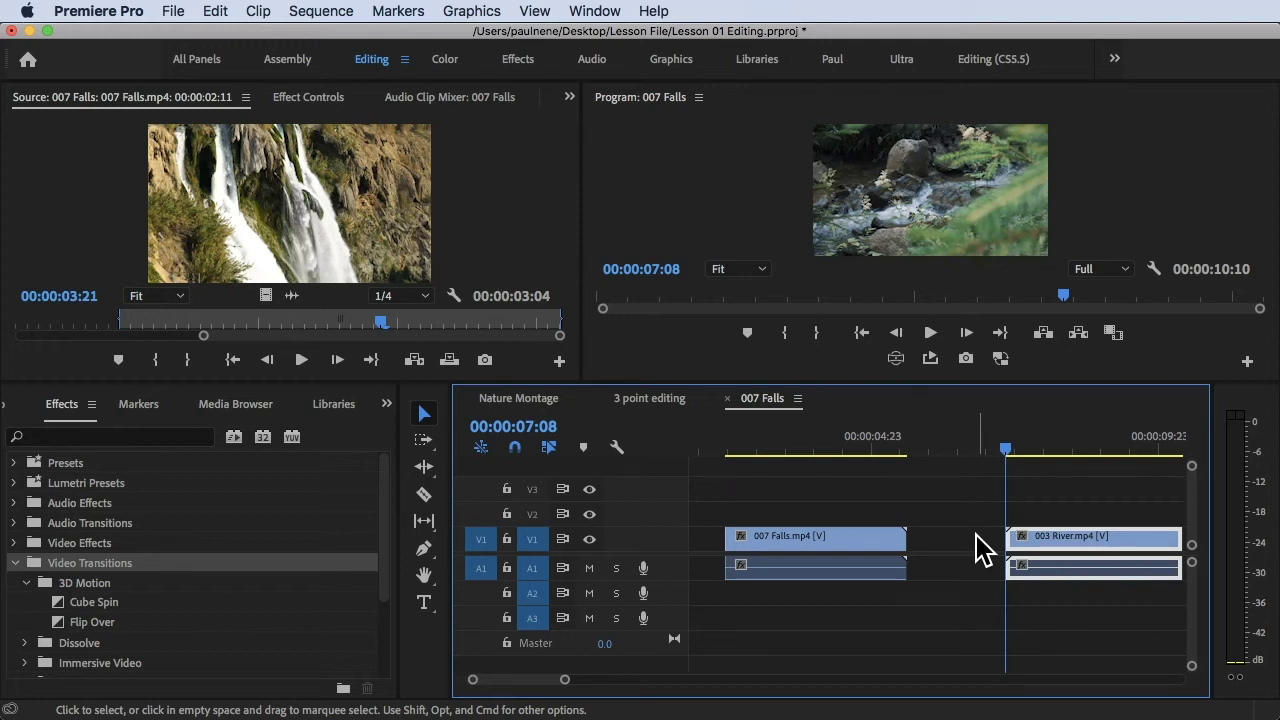
{"action": "left_click_drag", "start_coordinate": [1055, 545], "coordinate": [951, 537]}
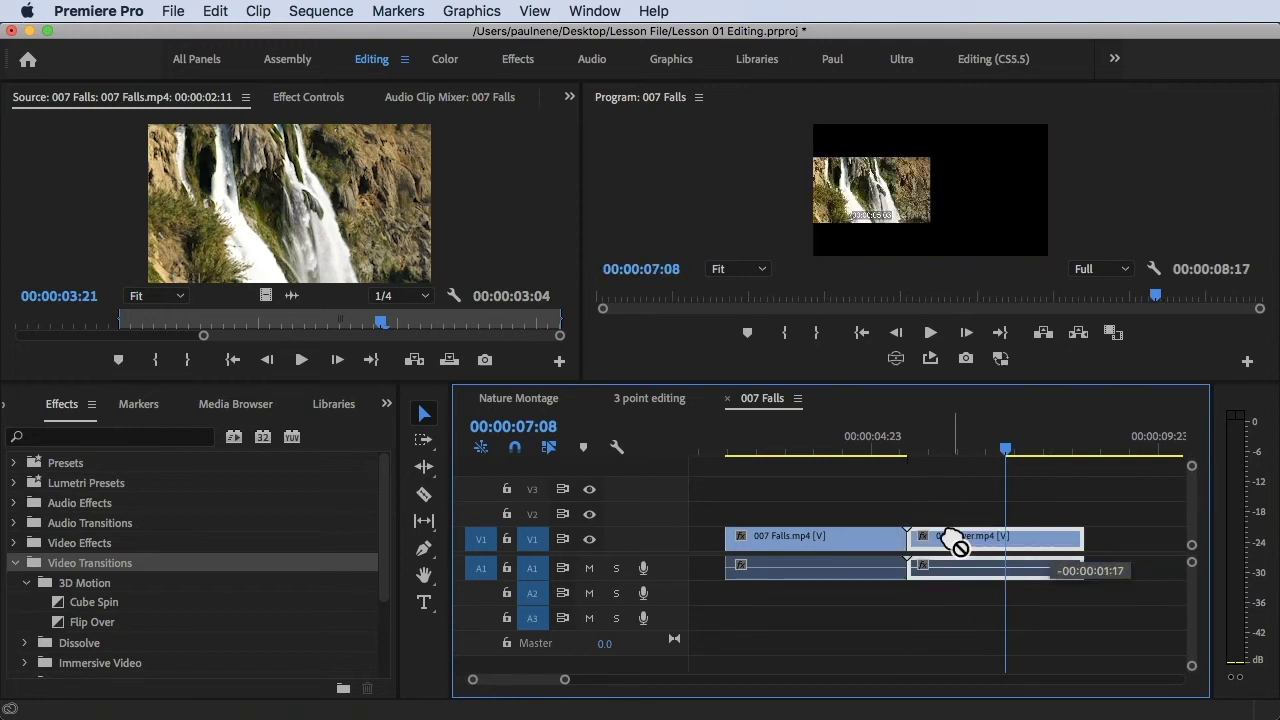
Scrub across the cut between the untrimmed clips and view its edit point in the trim display
{"action": "left_click", "coordinate": [914, 432]}
{"action": "left_click_drag", "start_coordinate": [914, 437], "coordinate": [931, 437]}
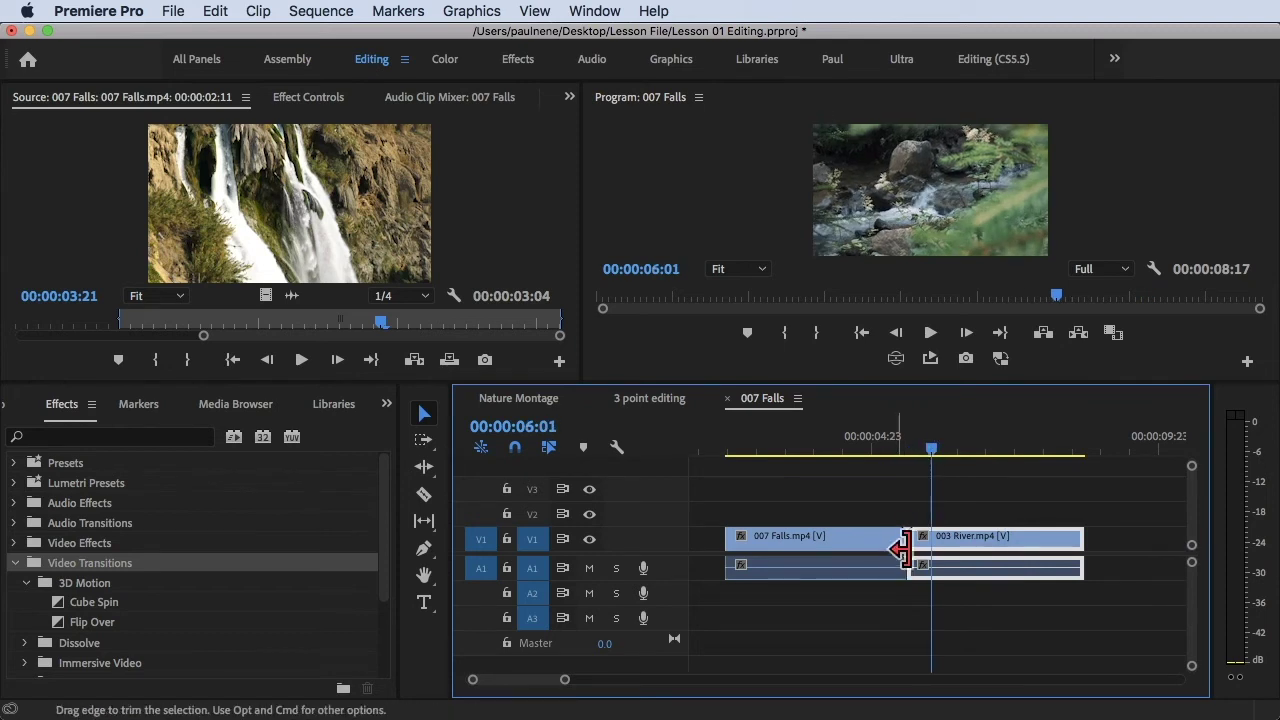
{"action": "left_click", "coordinate": [906, 535]}
{"action": "key", "text": "shift+t"}
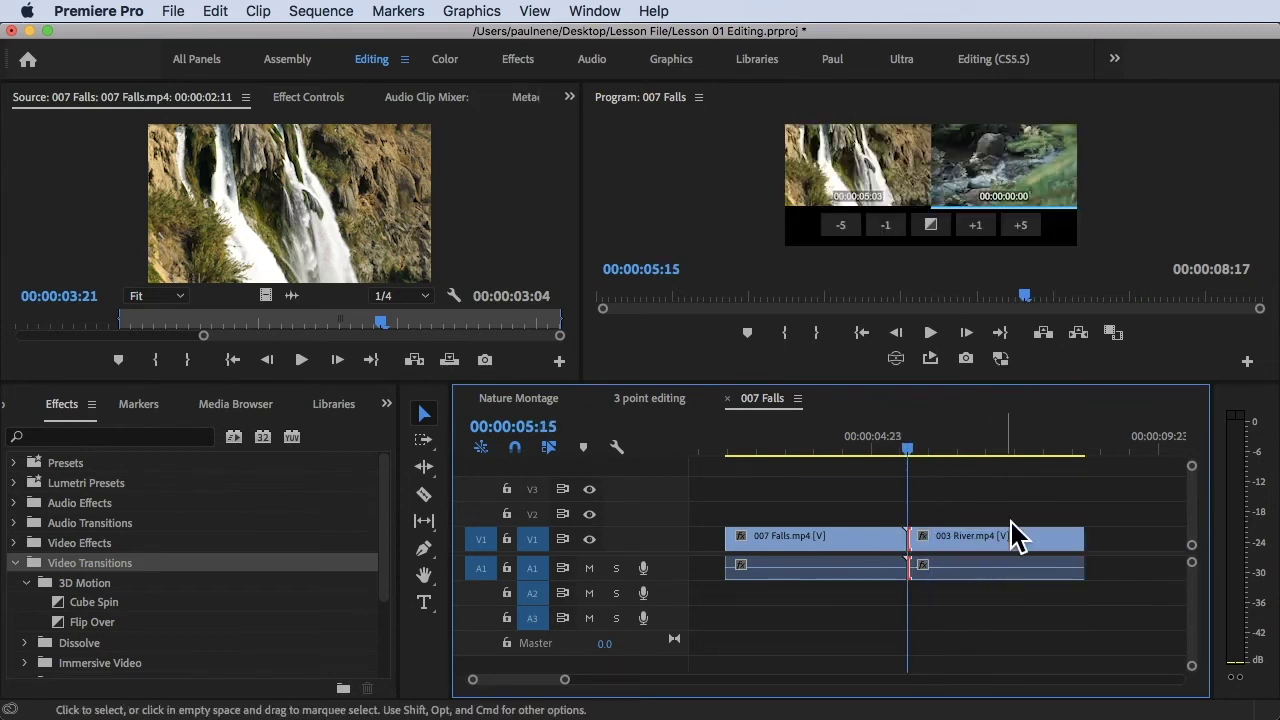
{"action": "left_click_drag", "start_coordinate": [963, 455], "coordinate": [895, 445]}
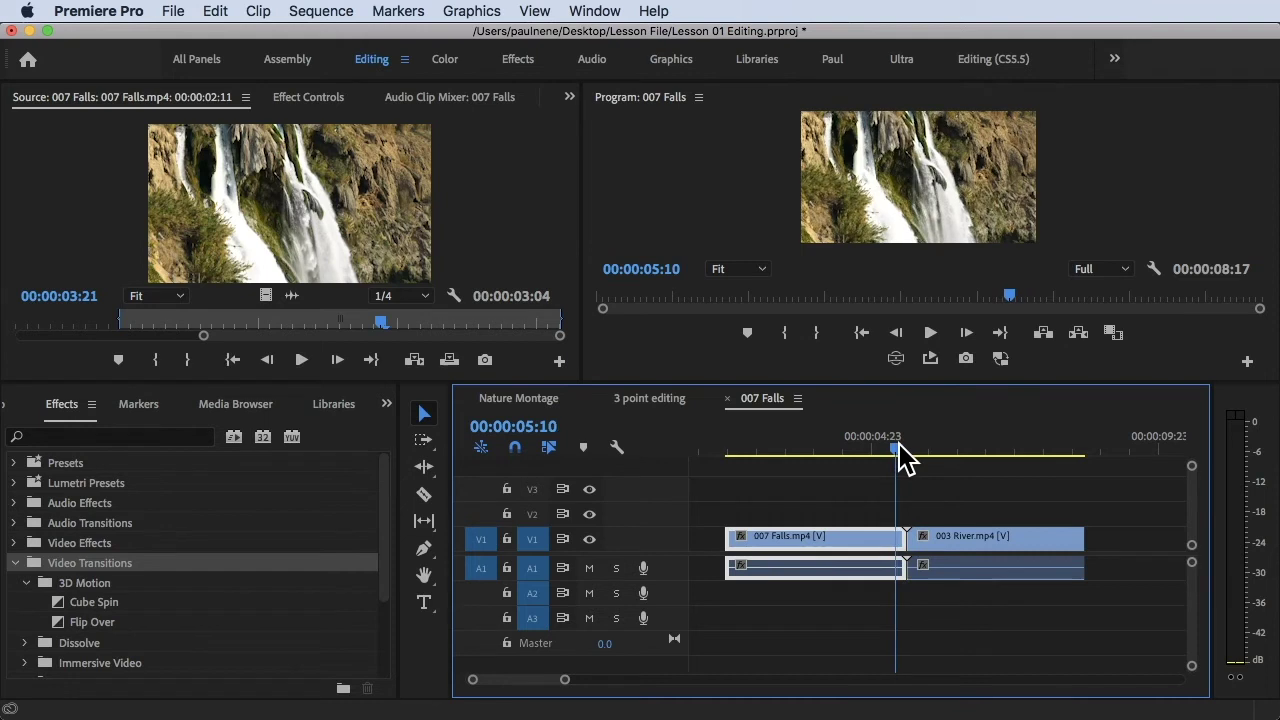
{"action": "left_click", "coordinate": [958, 497]}
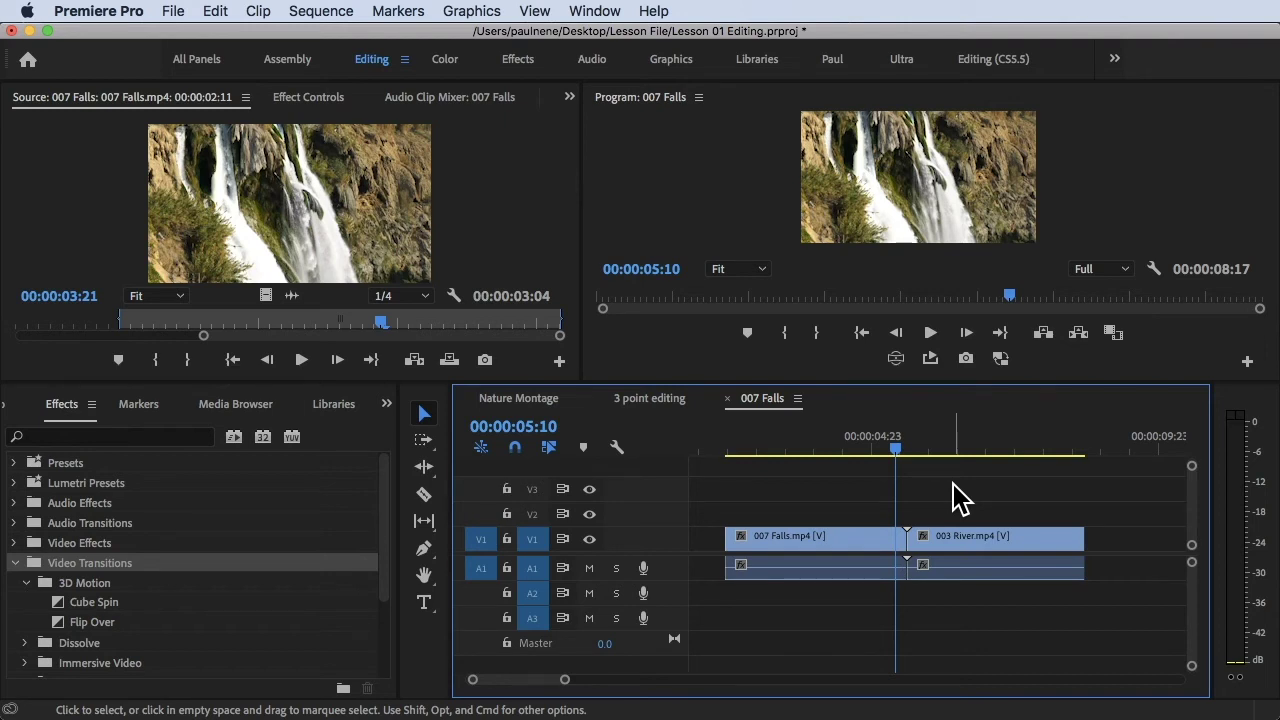
Apply the default Film Dissolve at the cut between the untrimmed clips and accept the use of repeated frames
{"action": "left_click", "coordinate": [909, 545]}
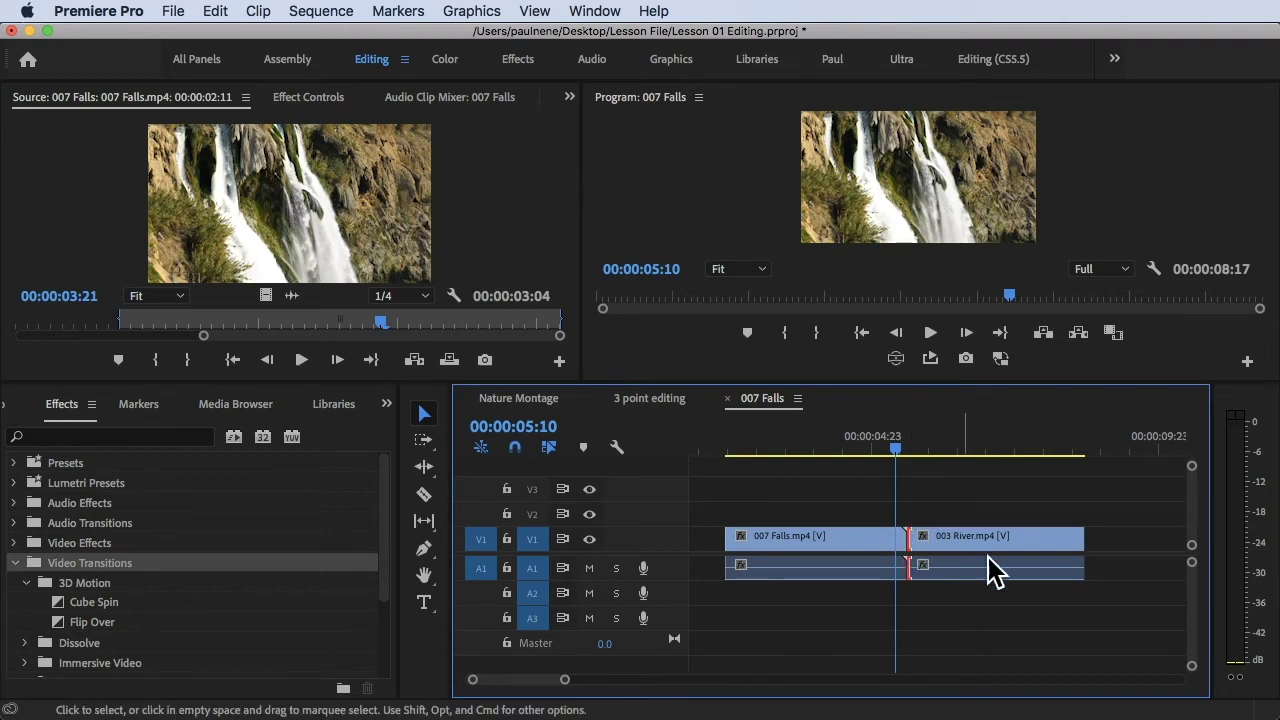
{"action": "key", "text": "super+d"}
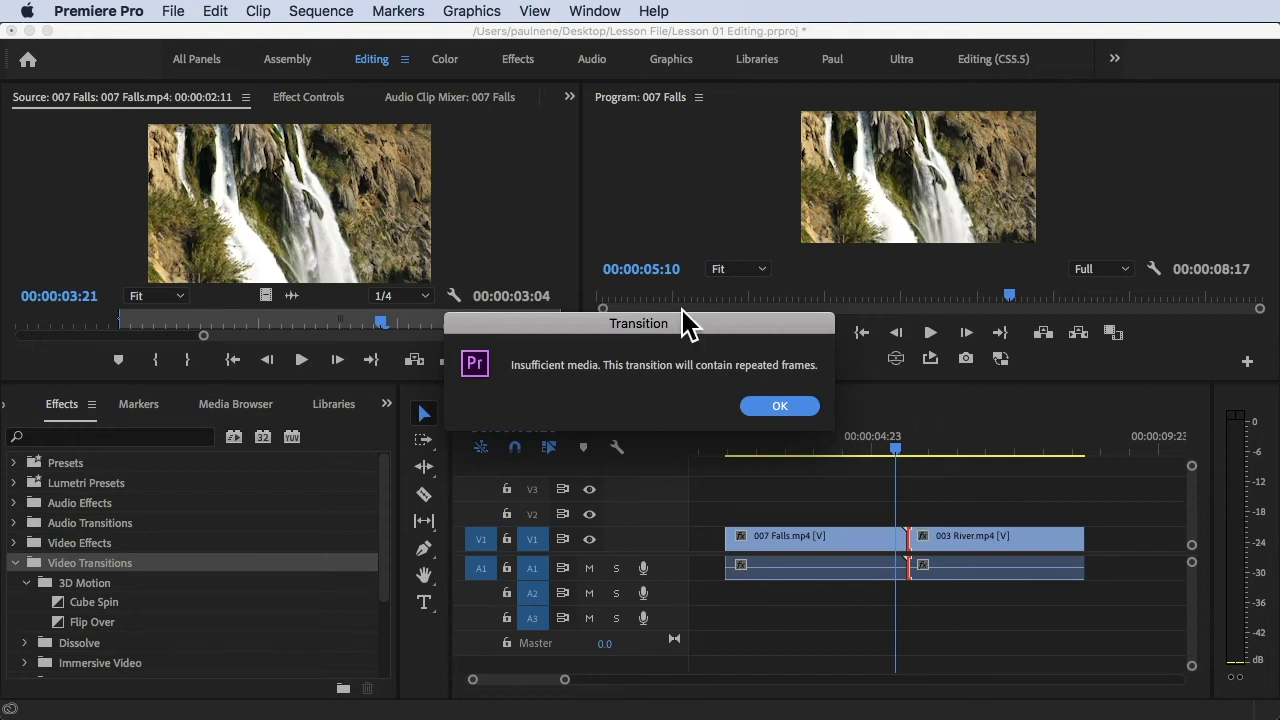
{"action": "left_click_drag", "start_coordinate": [640, 323], "coordinate": [653, 322]}
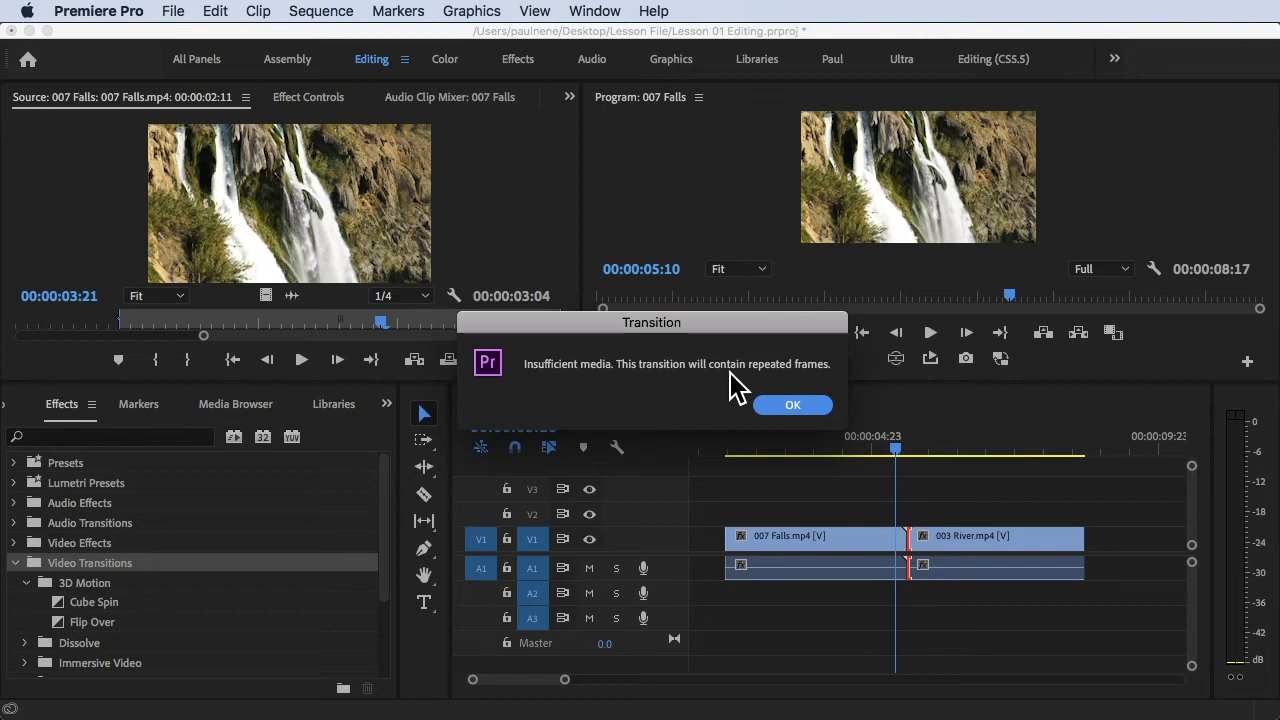
{"action": "left_click", "coordinate": [792, 406]}
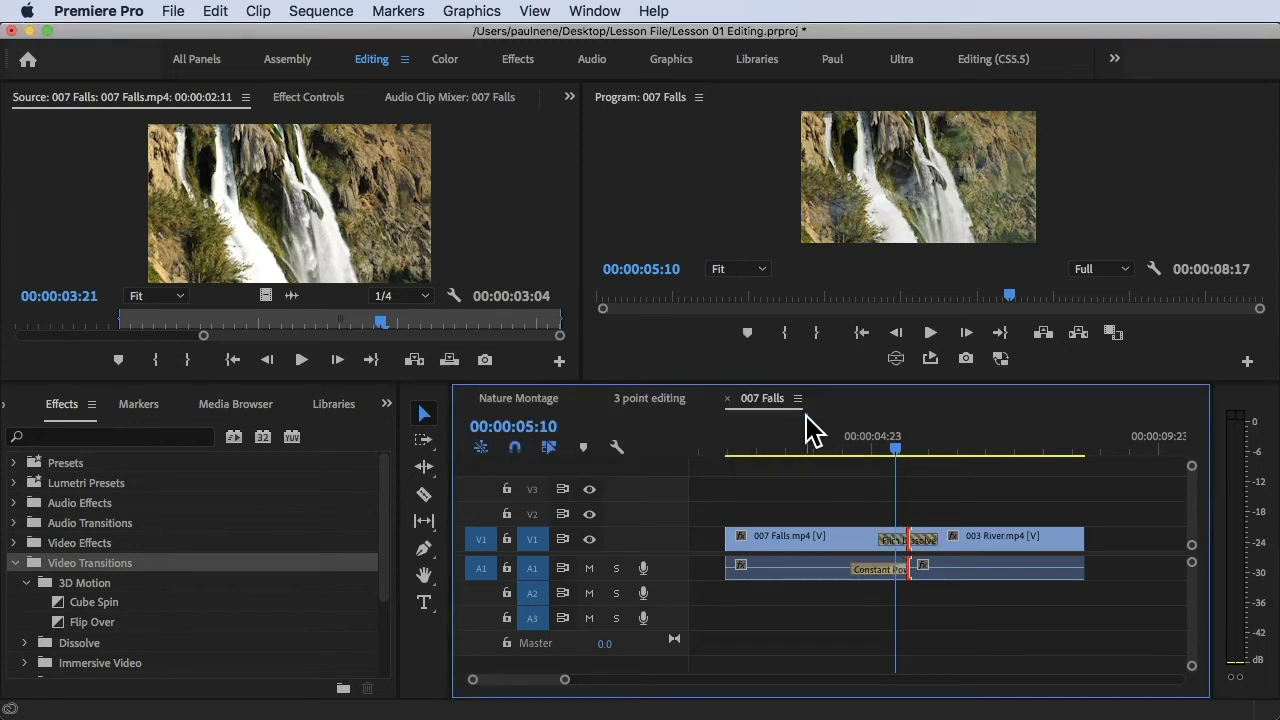
Play the timeline from 00:00:04:16 through the repeated-frame Film Dissolve
{"action": "left_click", "coordinate": [853, 447]}
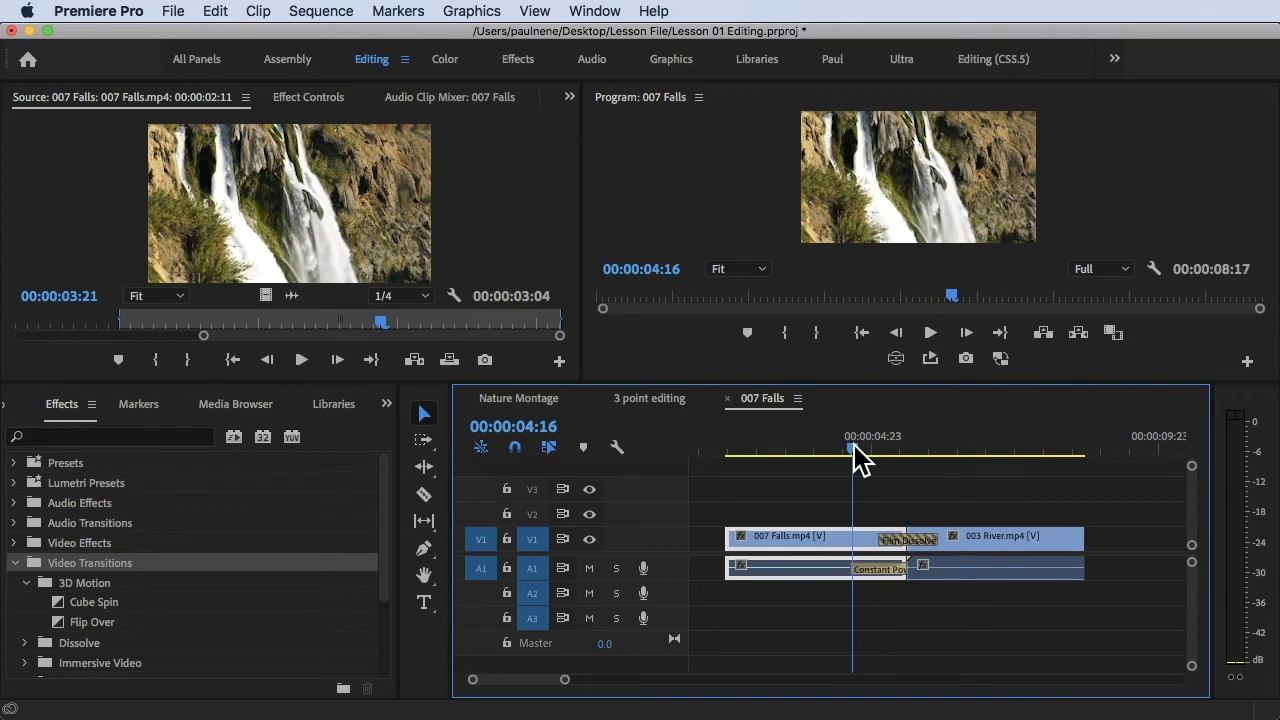
{"action": "key", "text": "space"}
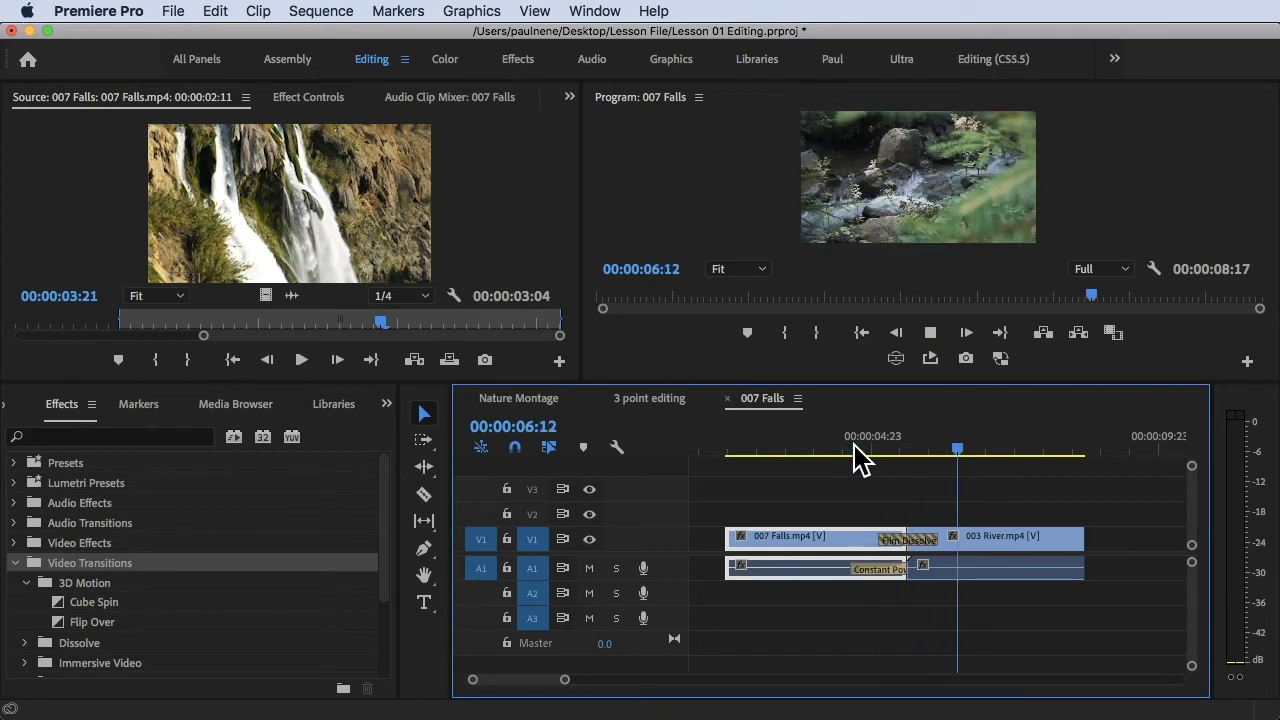
{"action": "key", "text": "space"}
Examine the Film Dissolve's overlap and duration in Effect Controls, widening the timeline area and leaving the duration unchanged
{"action": "left_click", "coordinate": [985, 578]}
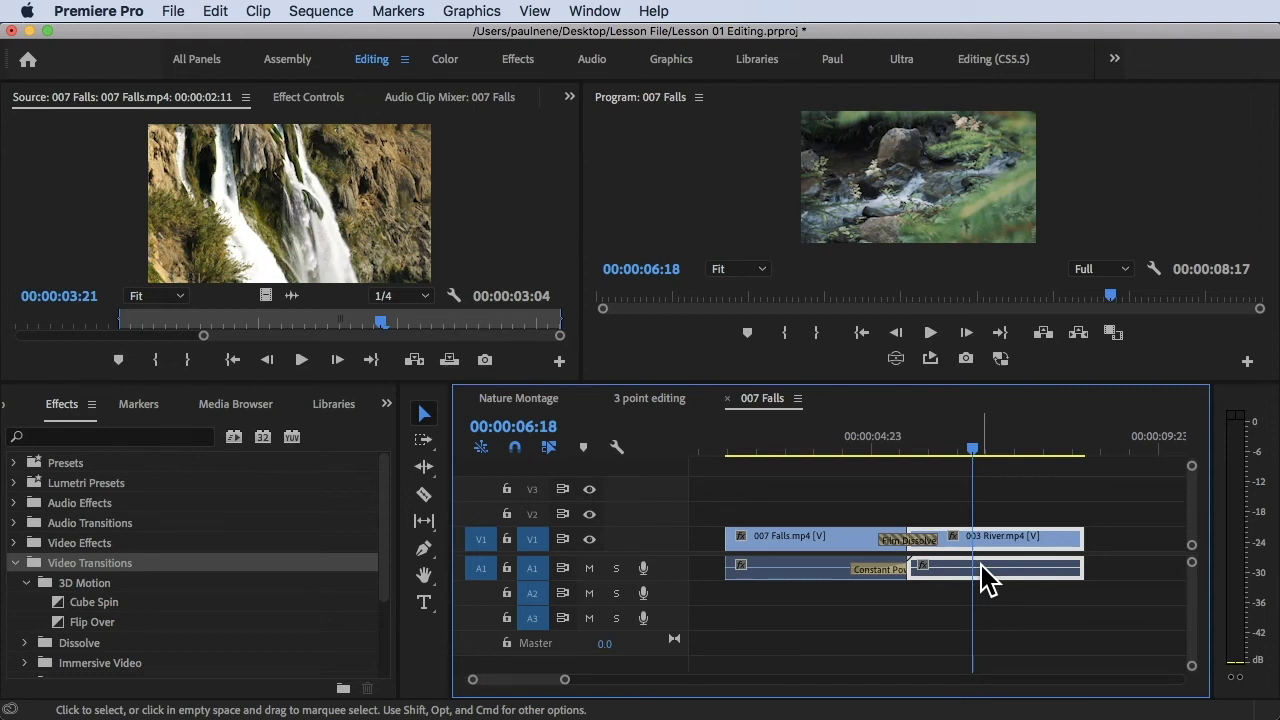
{"action": "left_click", "coordinate": [919, 542]}
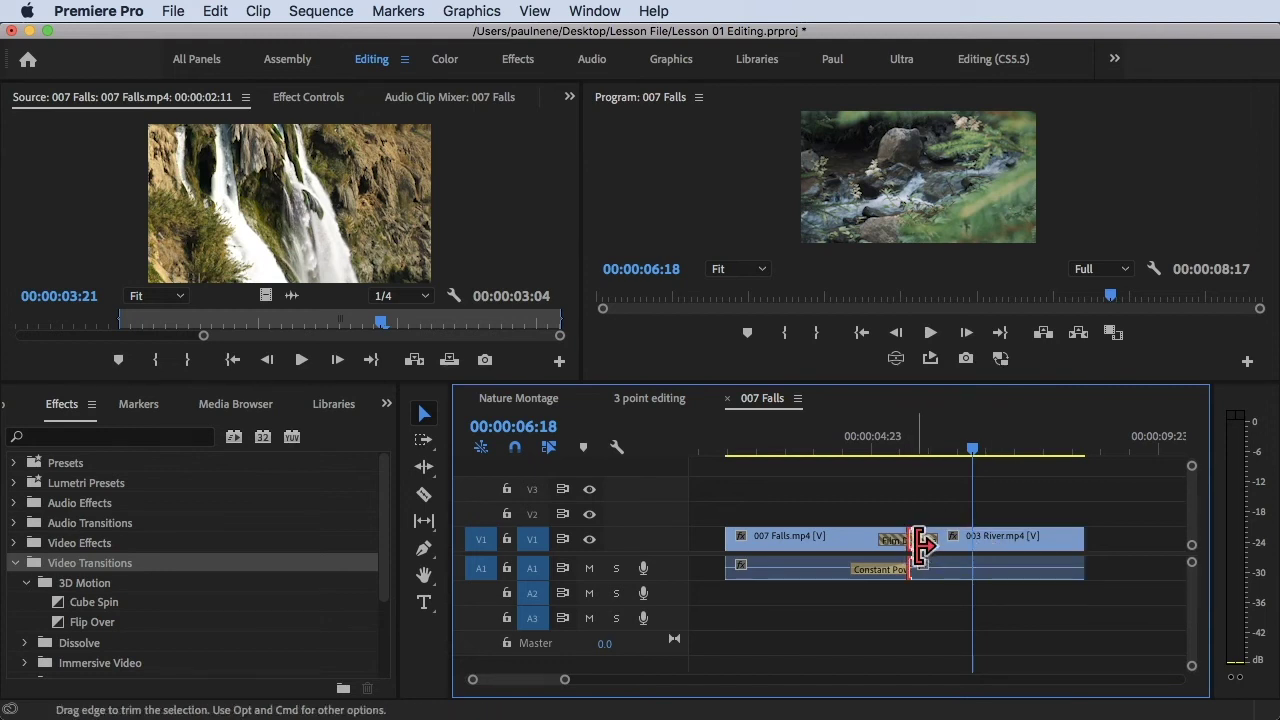
{"action": "double_click", "coordinate": [923, 530]}
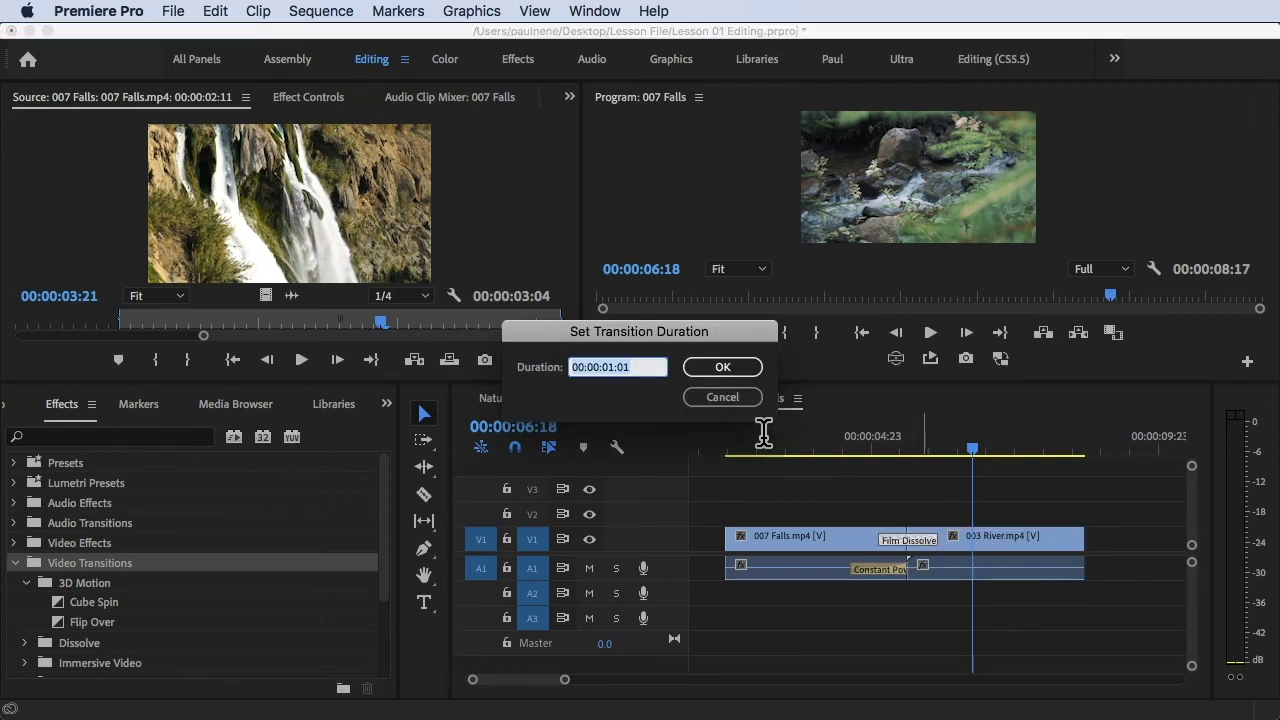
{"action": "left_click", "coordinate": [728, 399]}
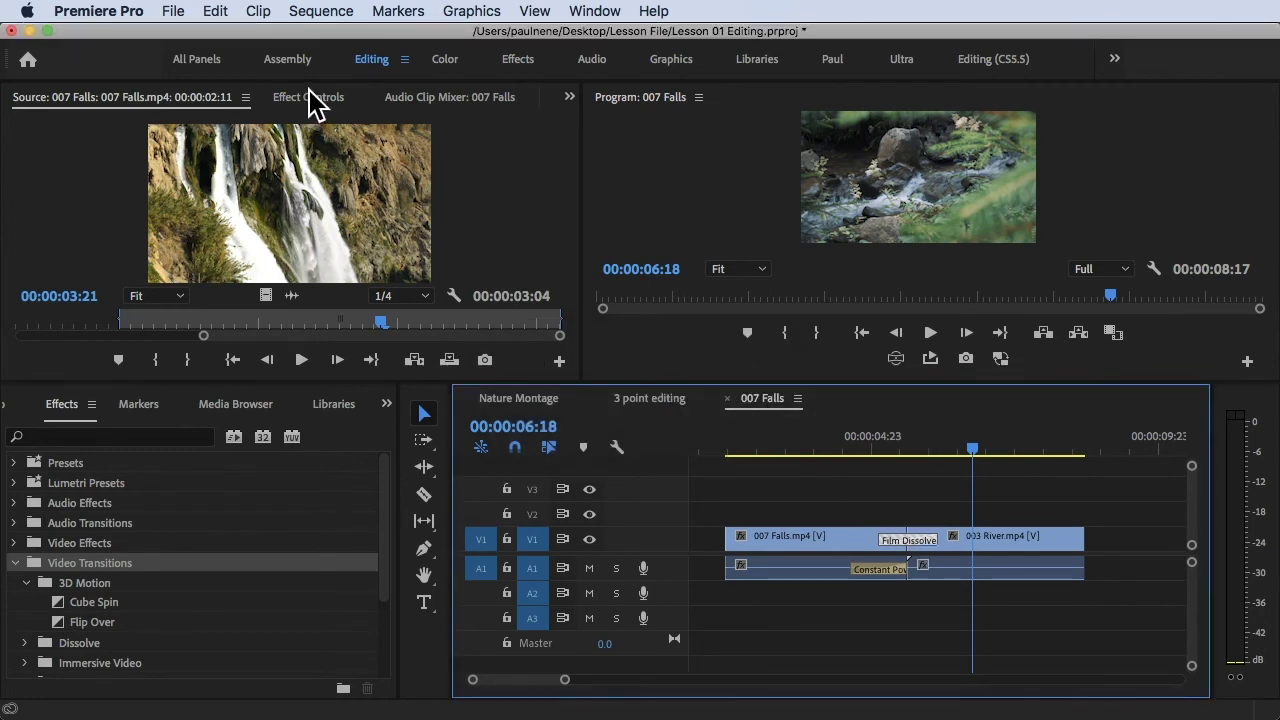
{"action": "left_click", "coordinate": [312, 97]}
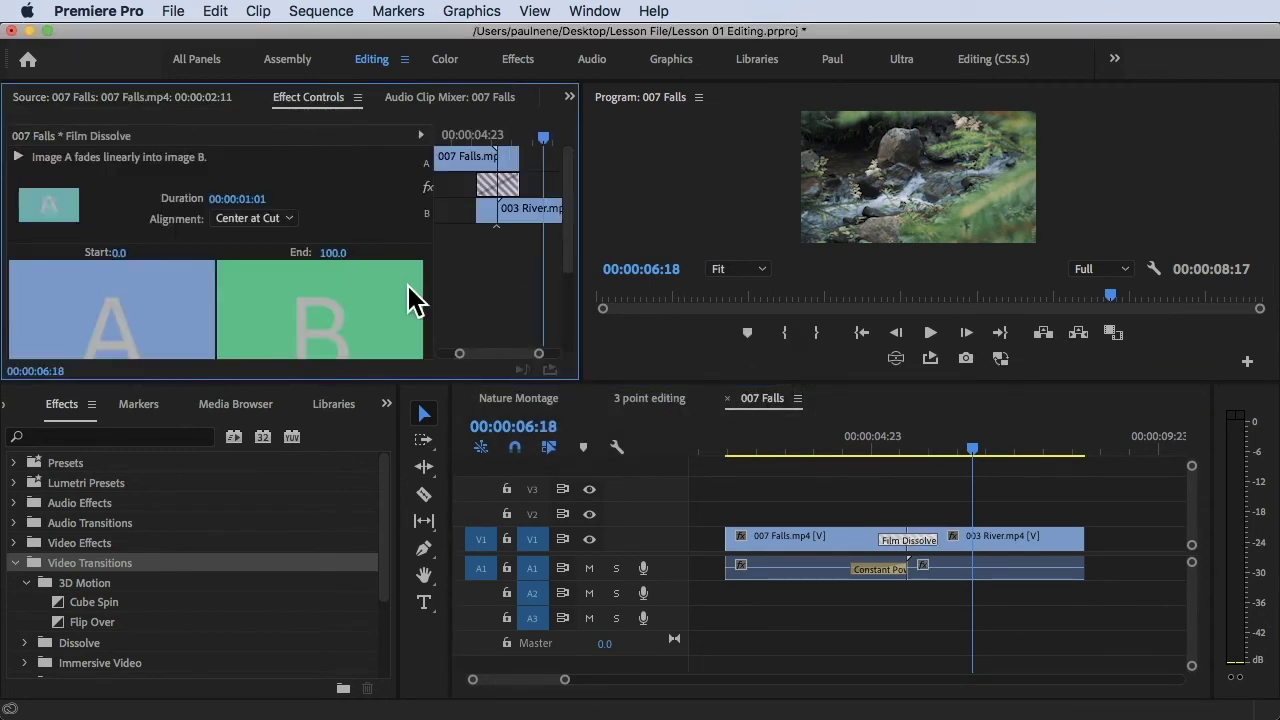
{"action": "left_click_drag", "start_coordinate": [432, 251], "coordinate": [260, 246]}
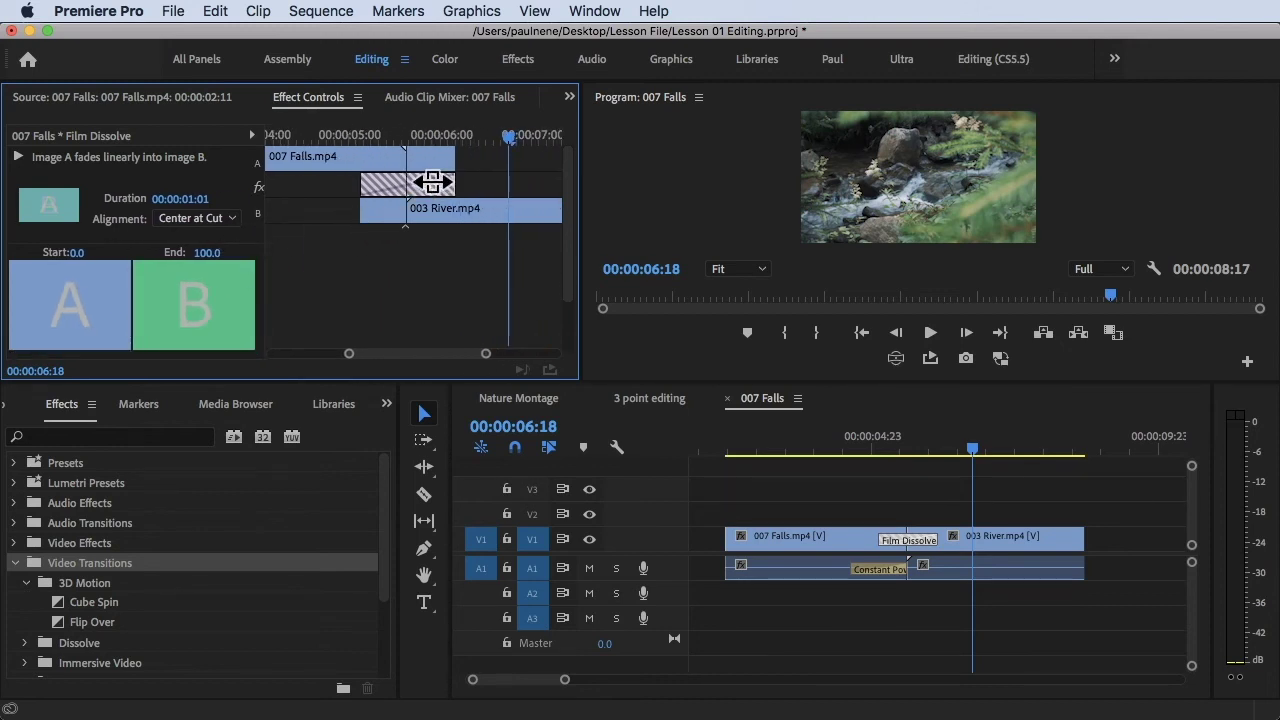
{"action": "mouse_move", "coordinate": [430, 186]}
{"action": "left_mouse_down"}
{"action": "mouse_move", "coordinate": [408, 188]}
{"action": "mouse_move", "coordinate": [427, 188]}
{"action": "left_mouse_up"}
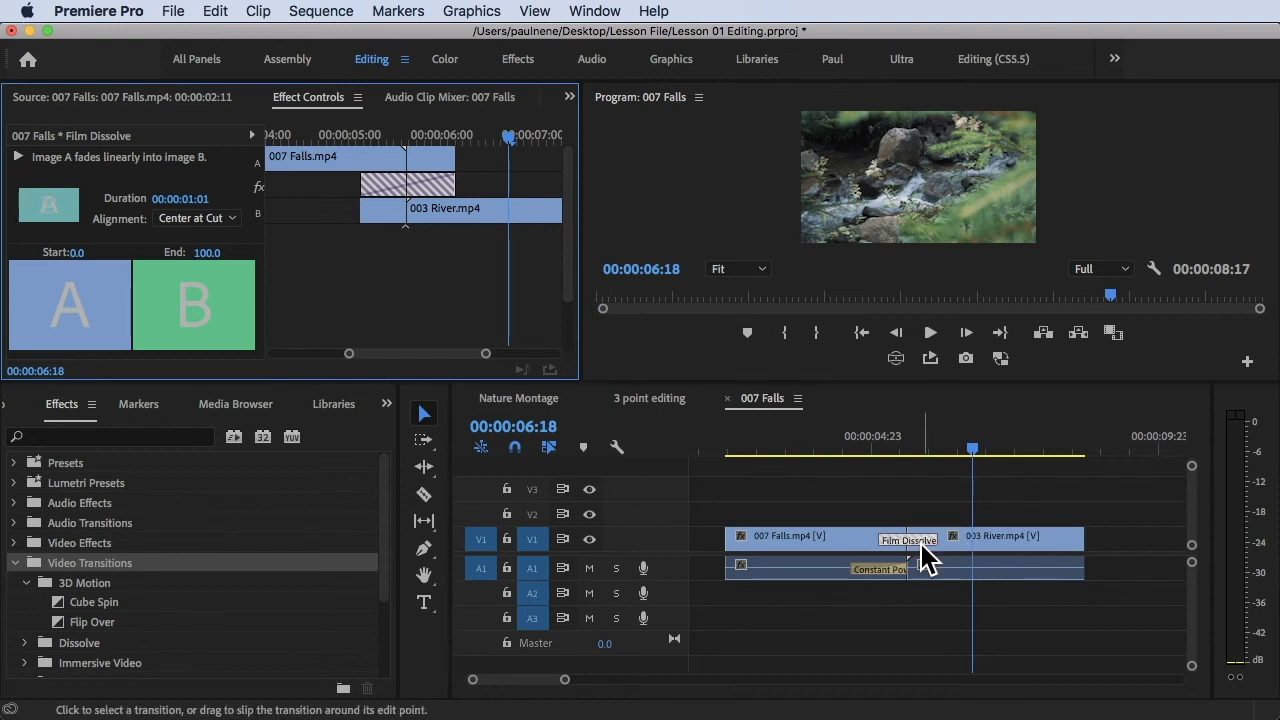
{"action": "double_click", "coordinate": [922, 545]}
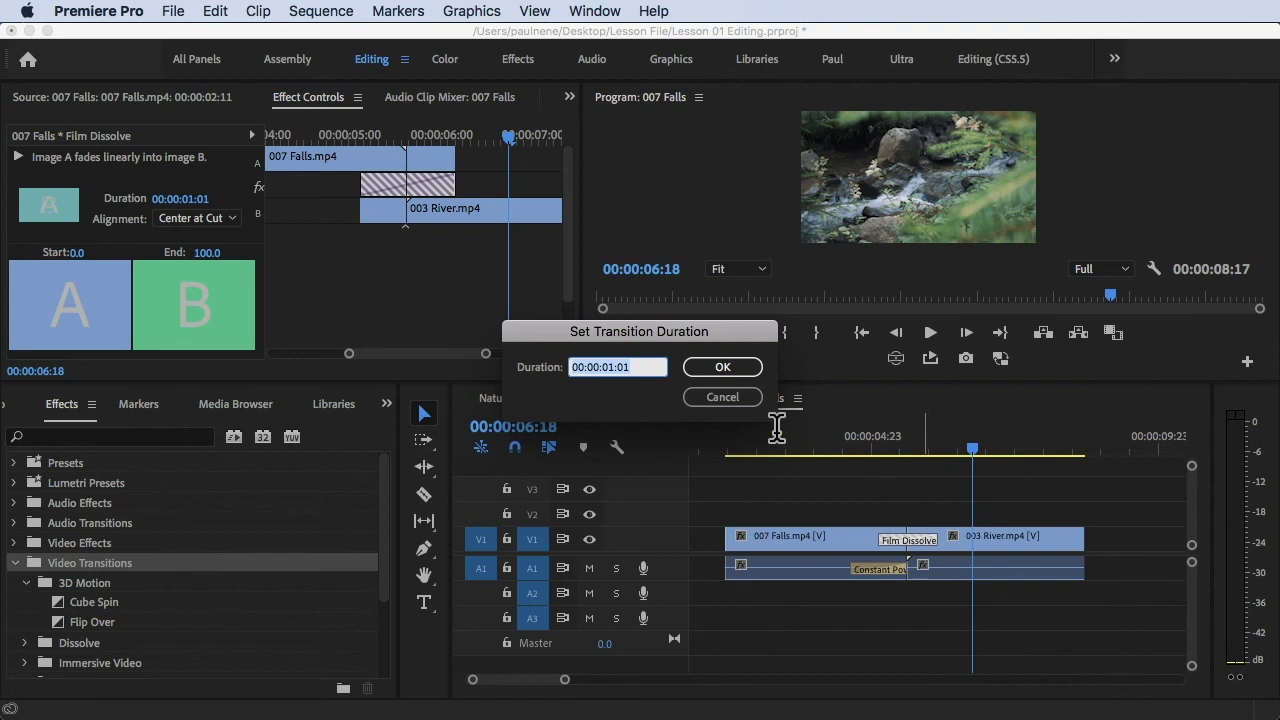
{"action": "left_click", "coordinate": [722, 397]}
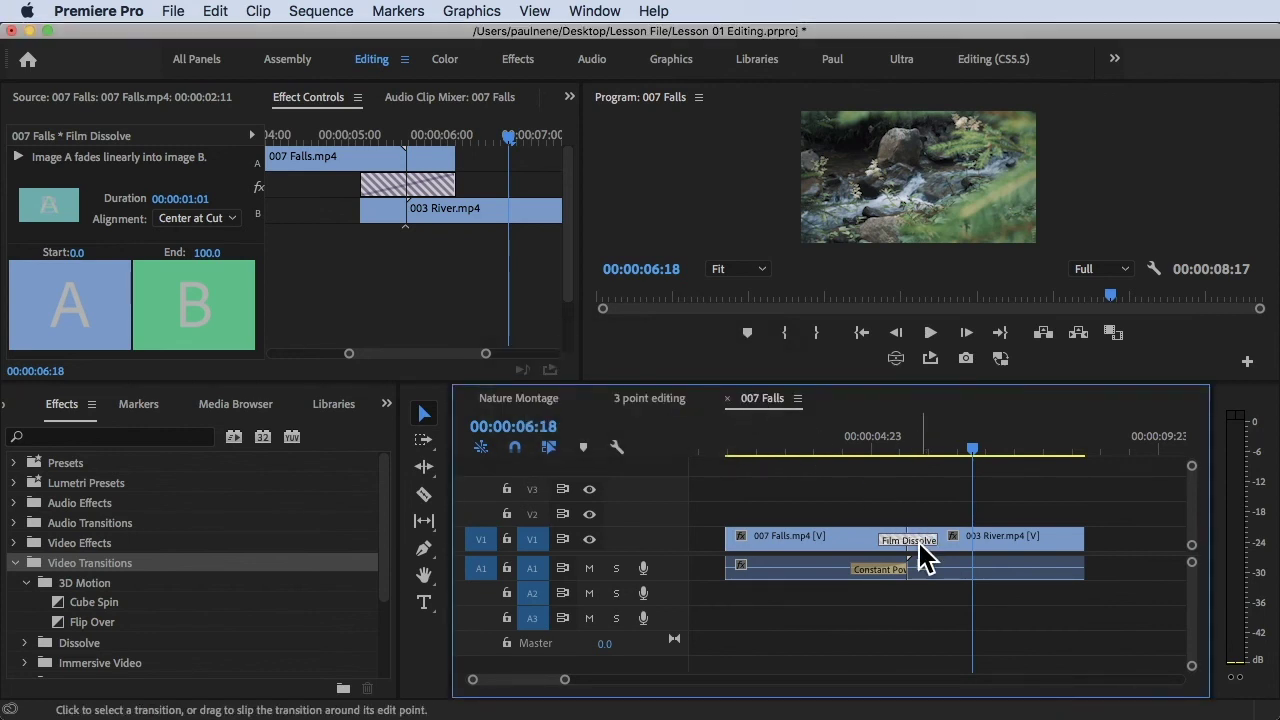
Remove the Film Dissolve and trim both clips at the cut to create handles, with 003 River starting at 00:00:05:00
{"action": "left_click_drag", "start_coordinate": [917, 540], "coordinate": [866, 533]}
{"action": "left_click", "coordinate": [894, 540]}
{"action": "key", "text": "Delete"}
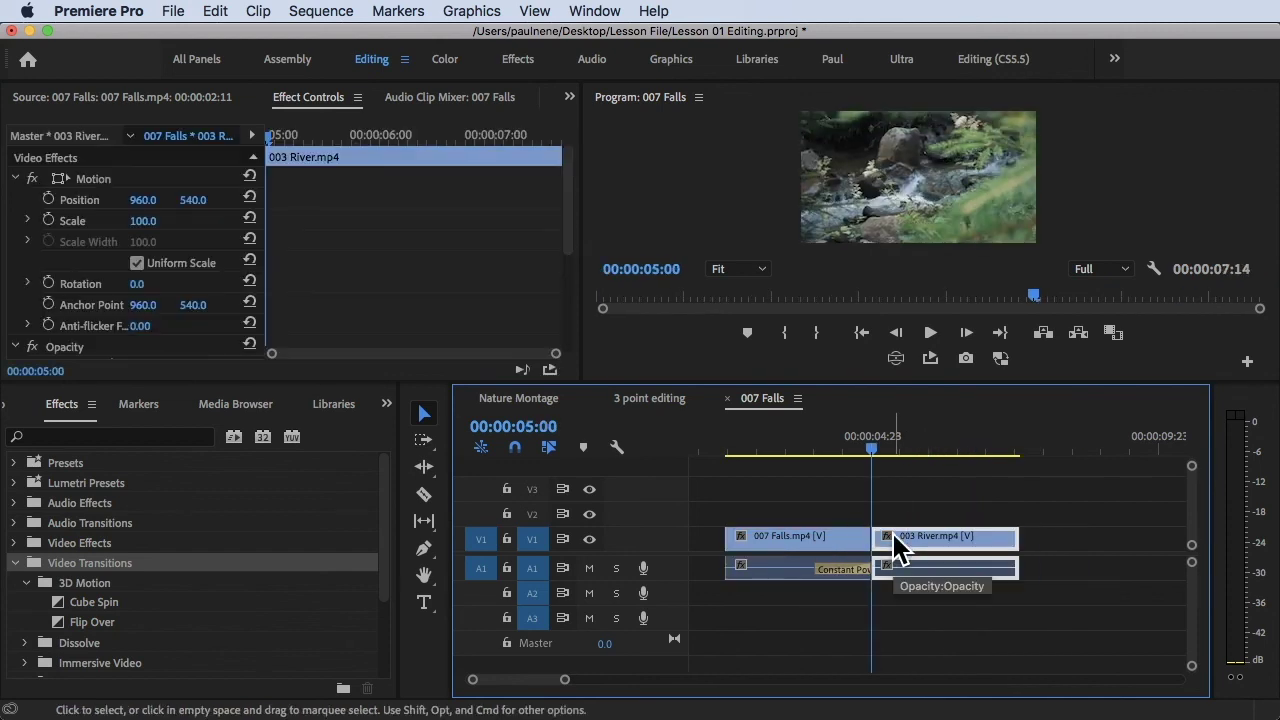
Apply the default Film Dissolve and Constant Power transitions at the trimmed cut, and show the dissolve in Effect Controls
{"action": "left_click", "coordinate": [880, 535]}
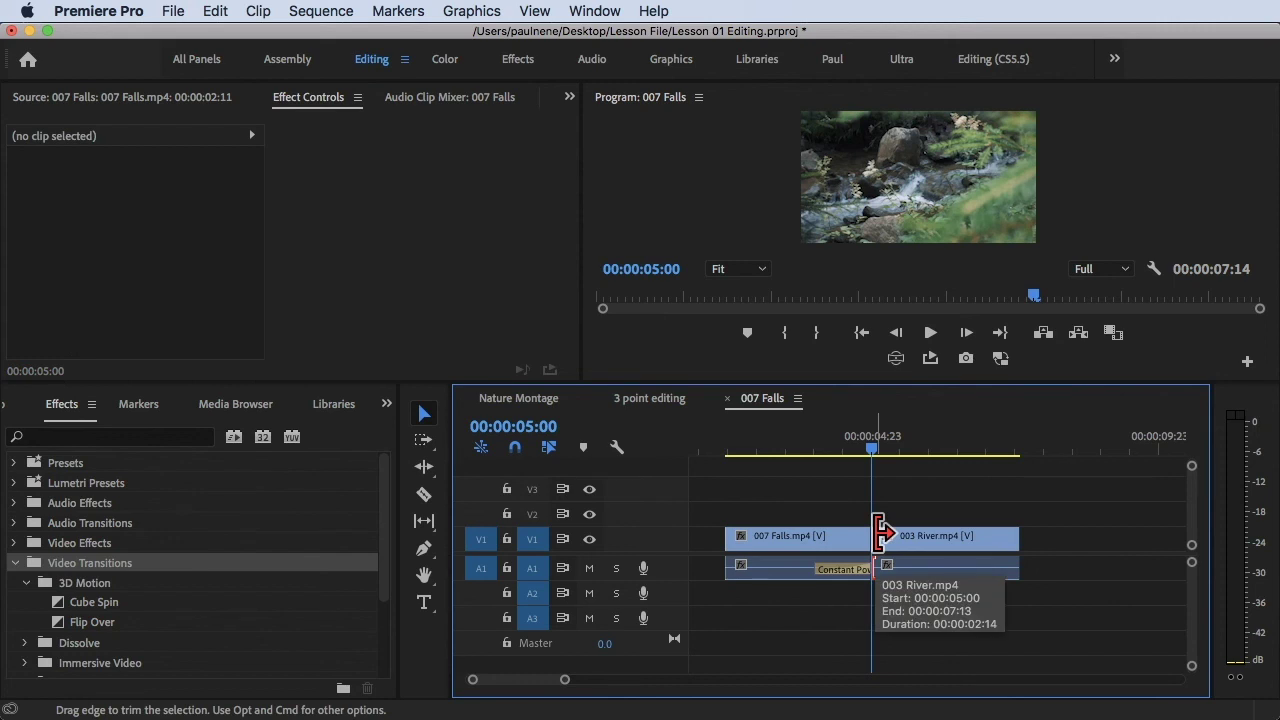
{"action": "key", "text": "super+d"}
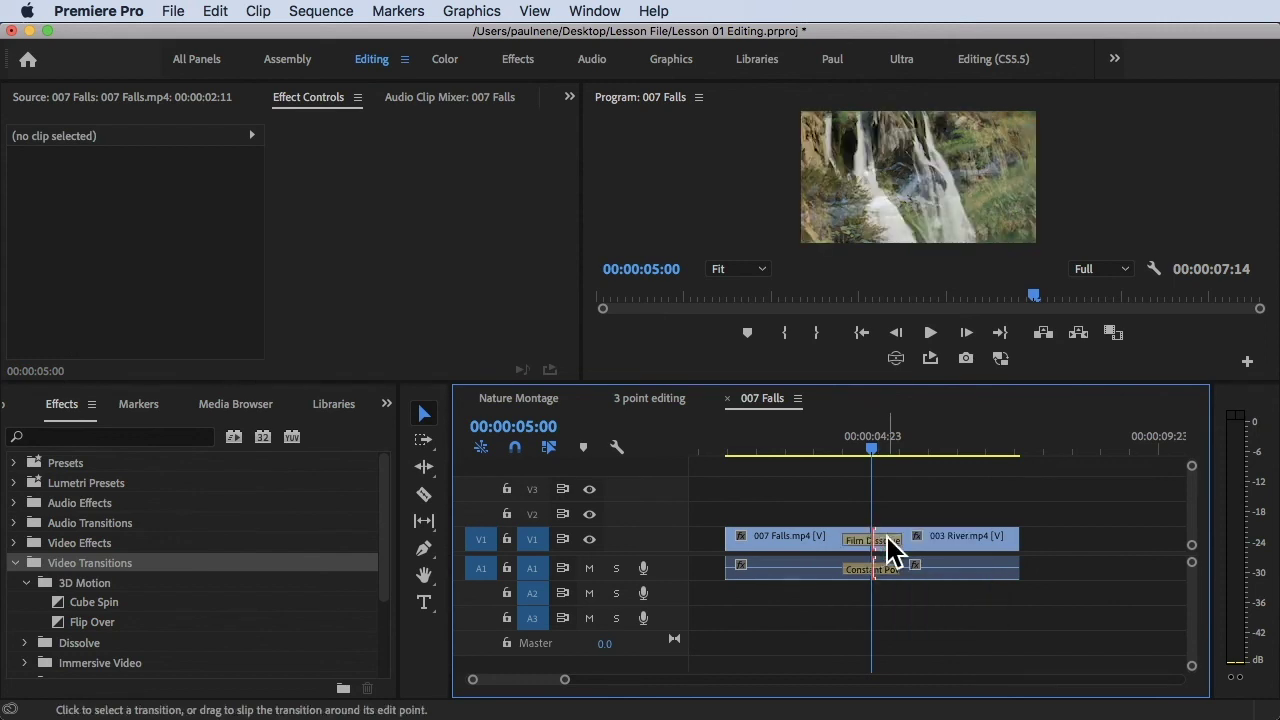
{"action": "left_click", "coordinate": [886, 543]}
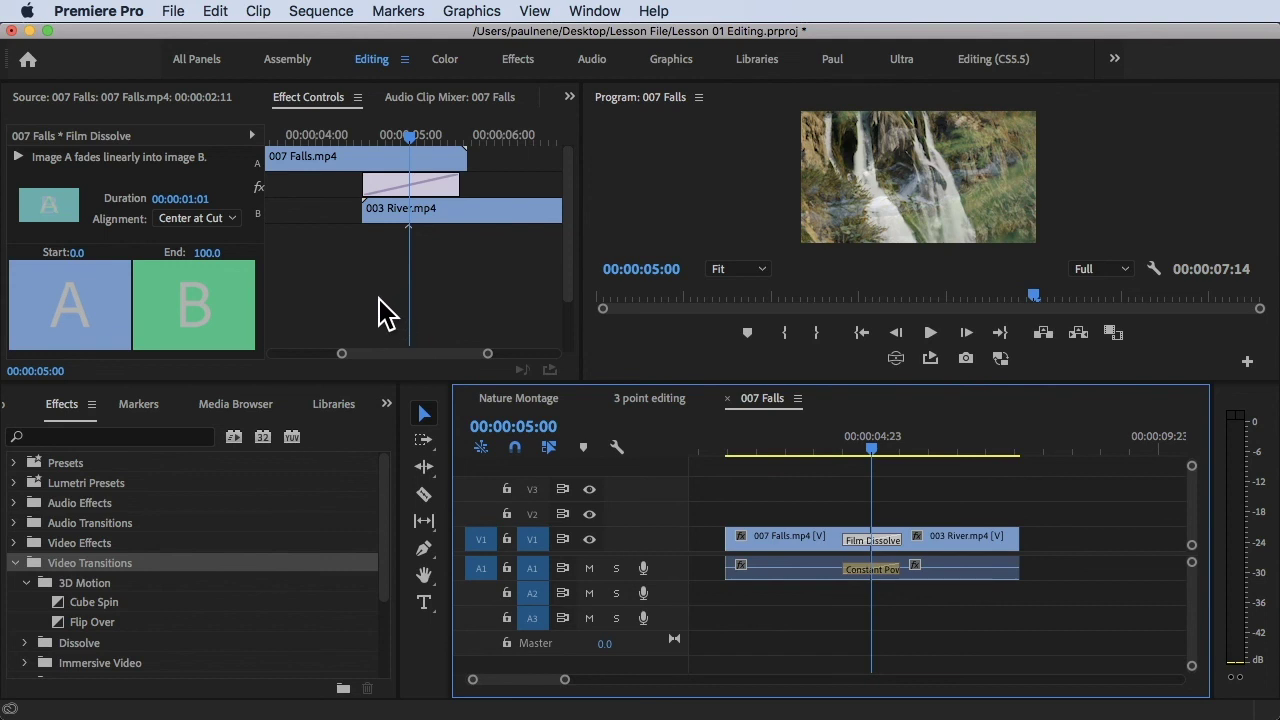
Shift the Film Dissolve and its cut slightly later in Effect Controls, and play the timeline through the adjusted transition
{"action": "left_click", "coordinate": [411, 187]}
{"action": "left_click_drag", "start_coordinate": [411, 187], "coordinate": [430, 187]}
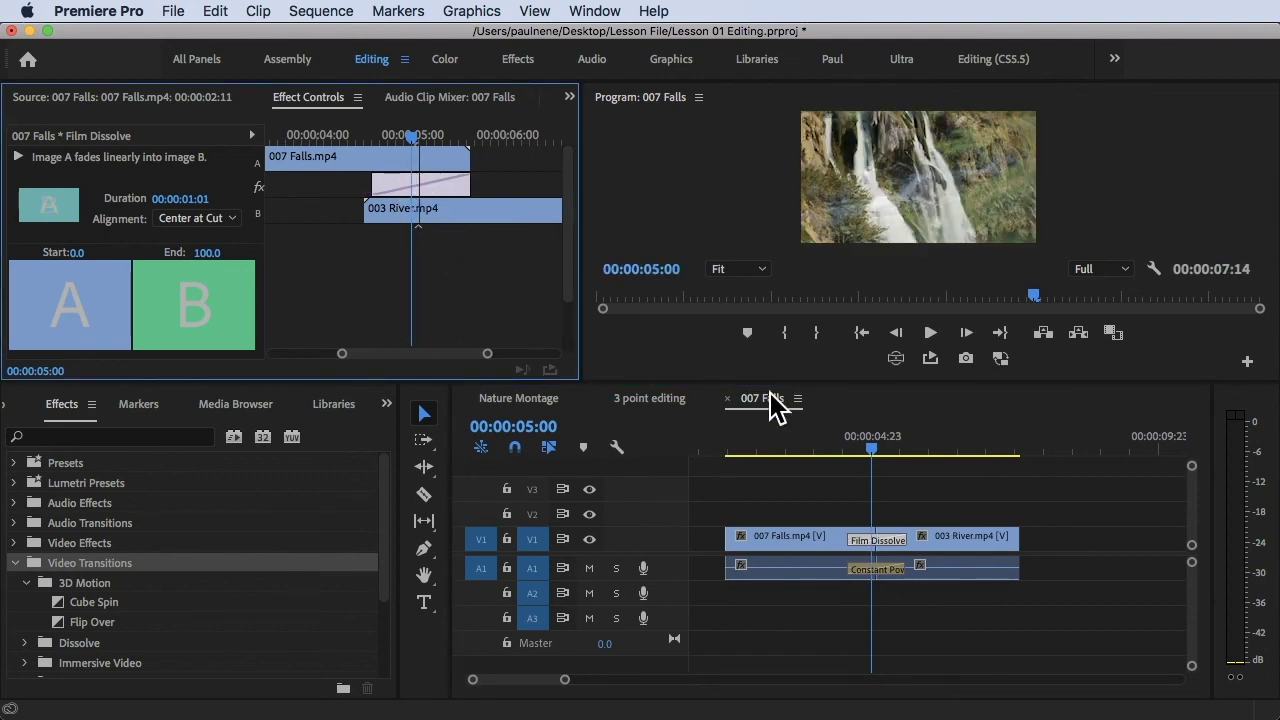
{"action": "left_click", "coordinate": [838, 440]}
{"action": "key", "text": "space"}
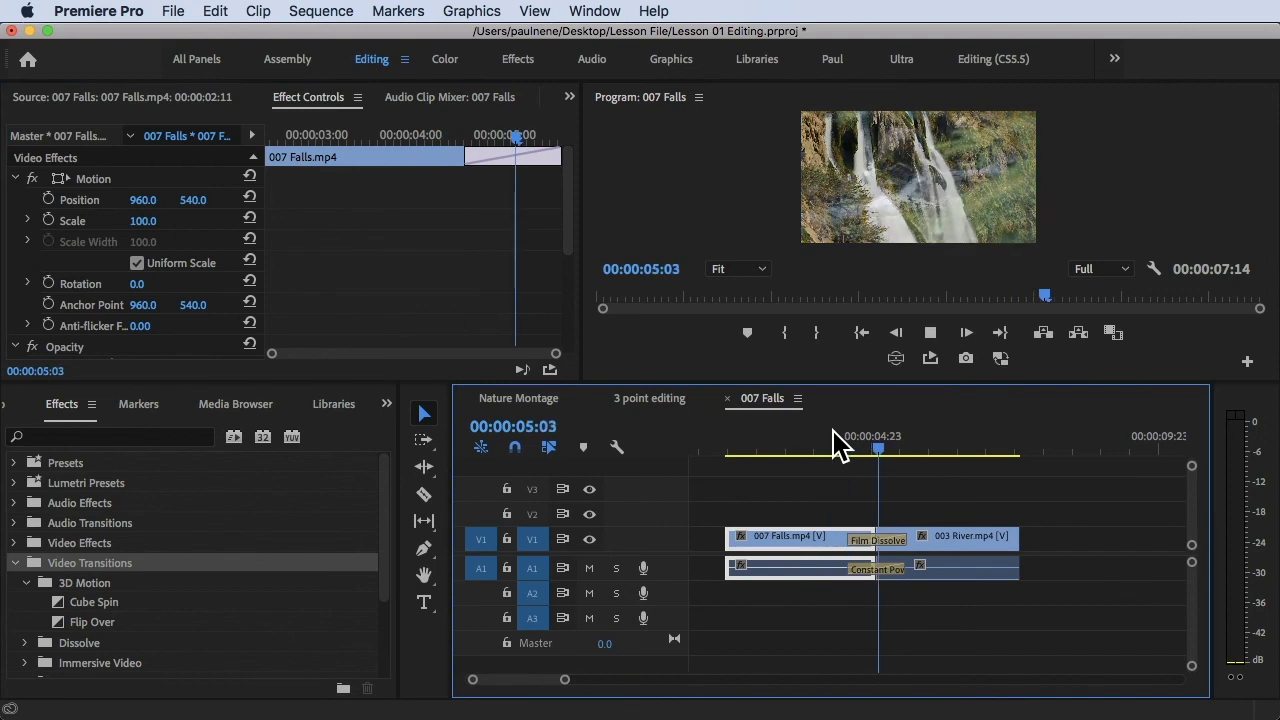
{"action": "key", "text": "space"}
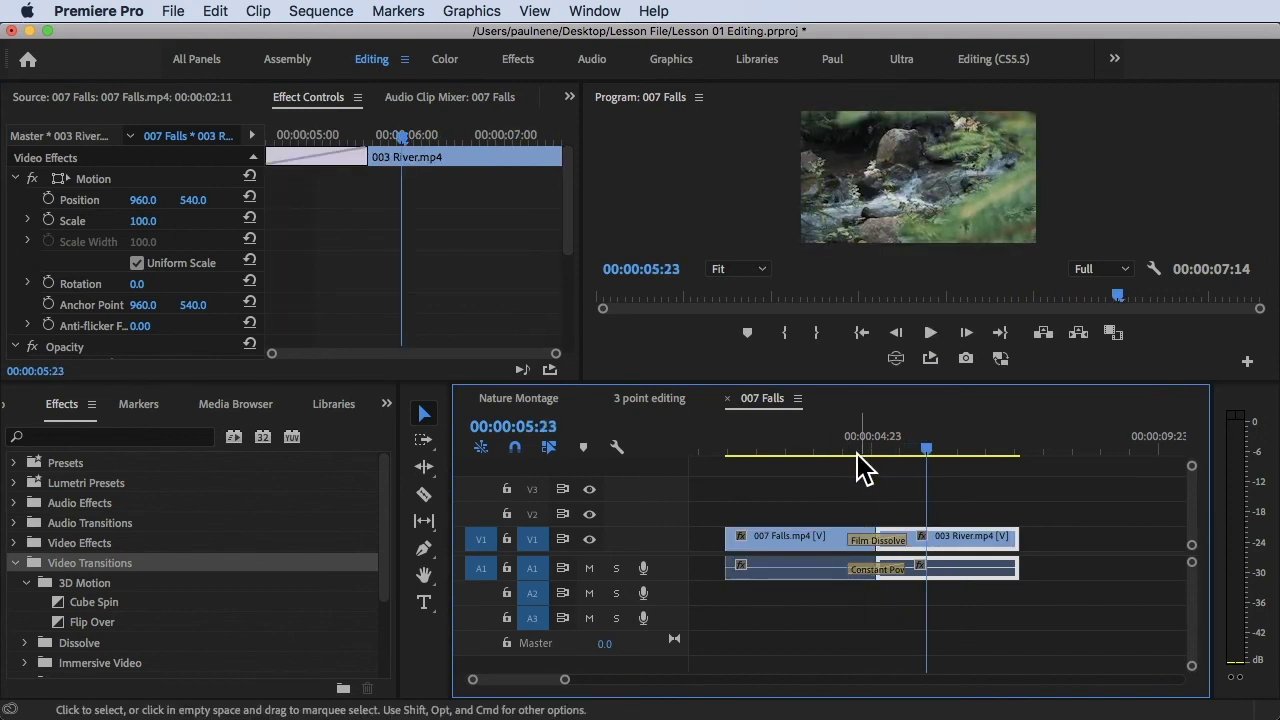
Inspect the Film Dissolve's clip overlap in Effect Controls, placing the playhead at 00:00:04:17 and 00:00:03:21 ahead of the transition
{"action": "left_click", "coordinate": [855, 437]}
{"action": "left_click", "coordinate": [927, 549]}
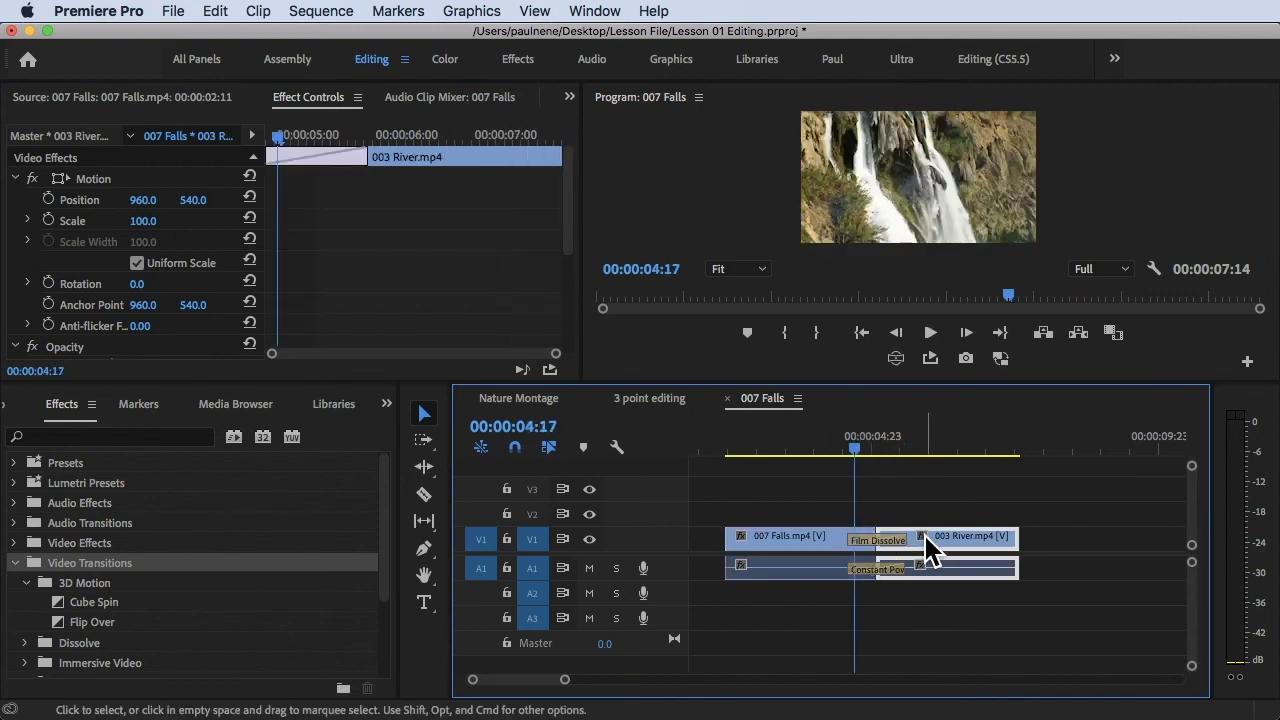
{"action": "left_click", "coordinate": [886, 545]}
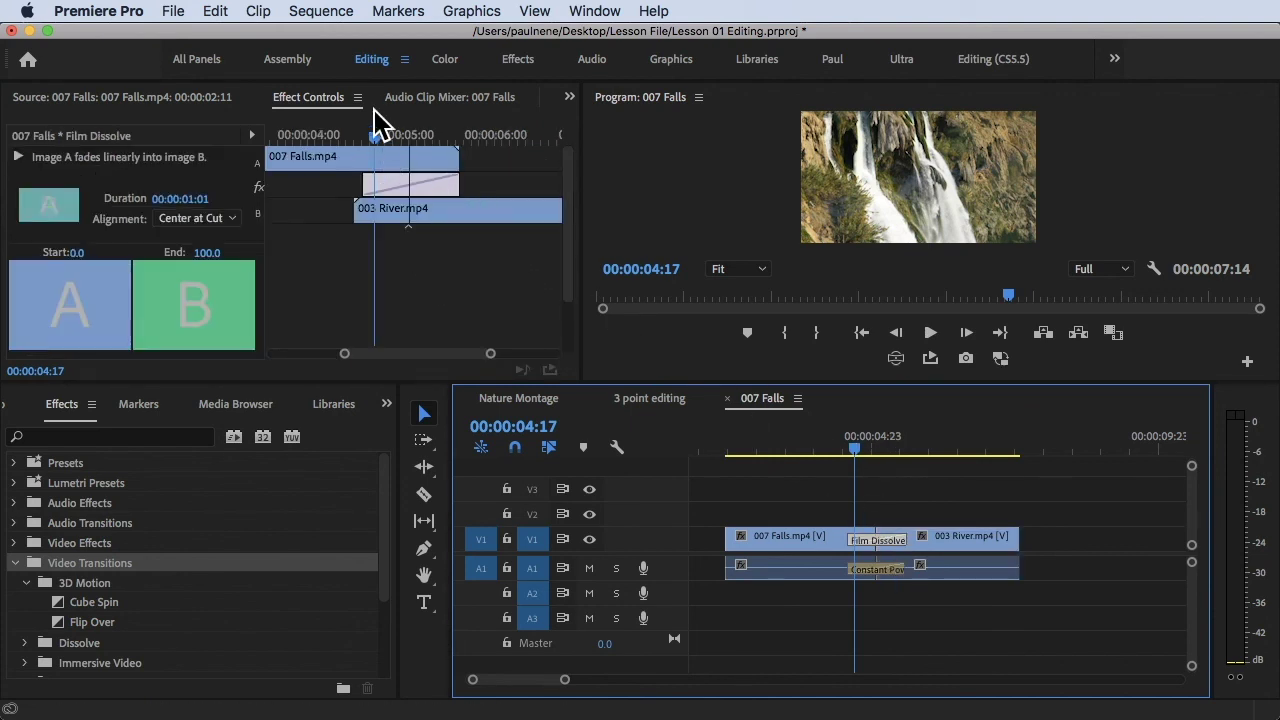
{"action": "left_click", "coordinate": [388, 150]}
{"action": "left_click", "coordinate": [400, 130]}
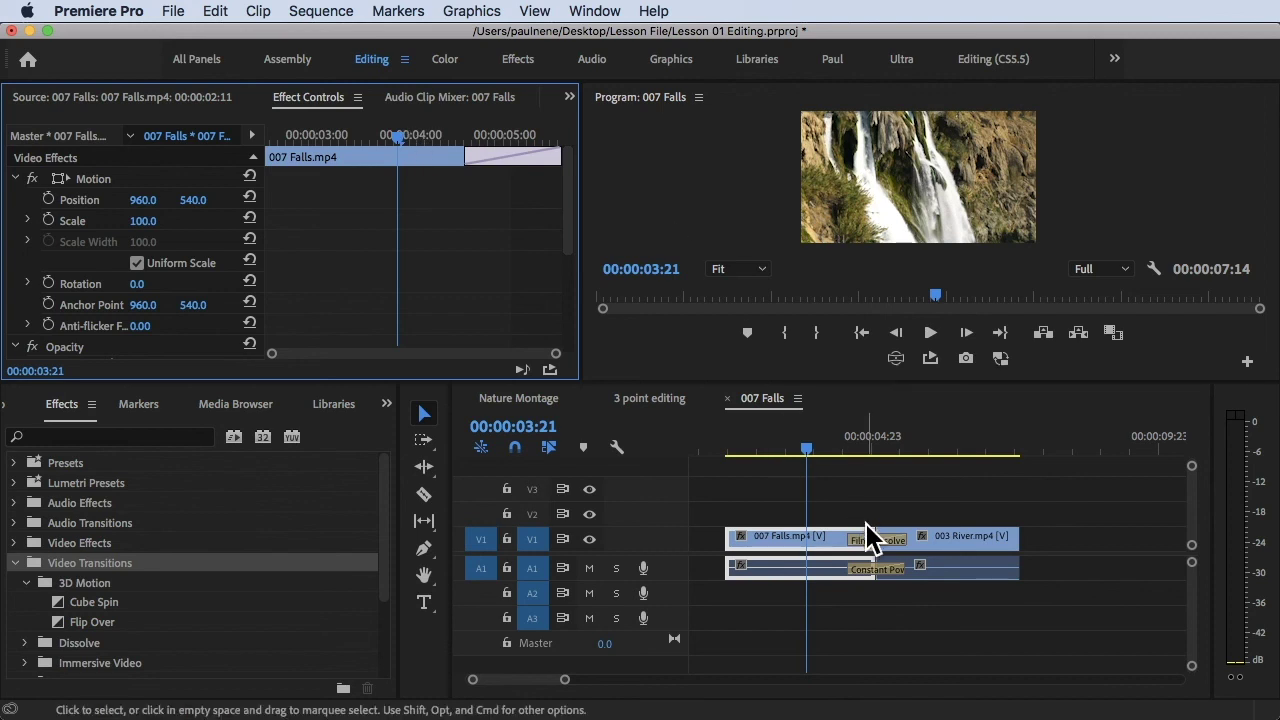
{"action": "left_click", "coordinate": [872, 540]}
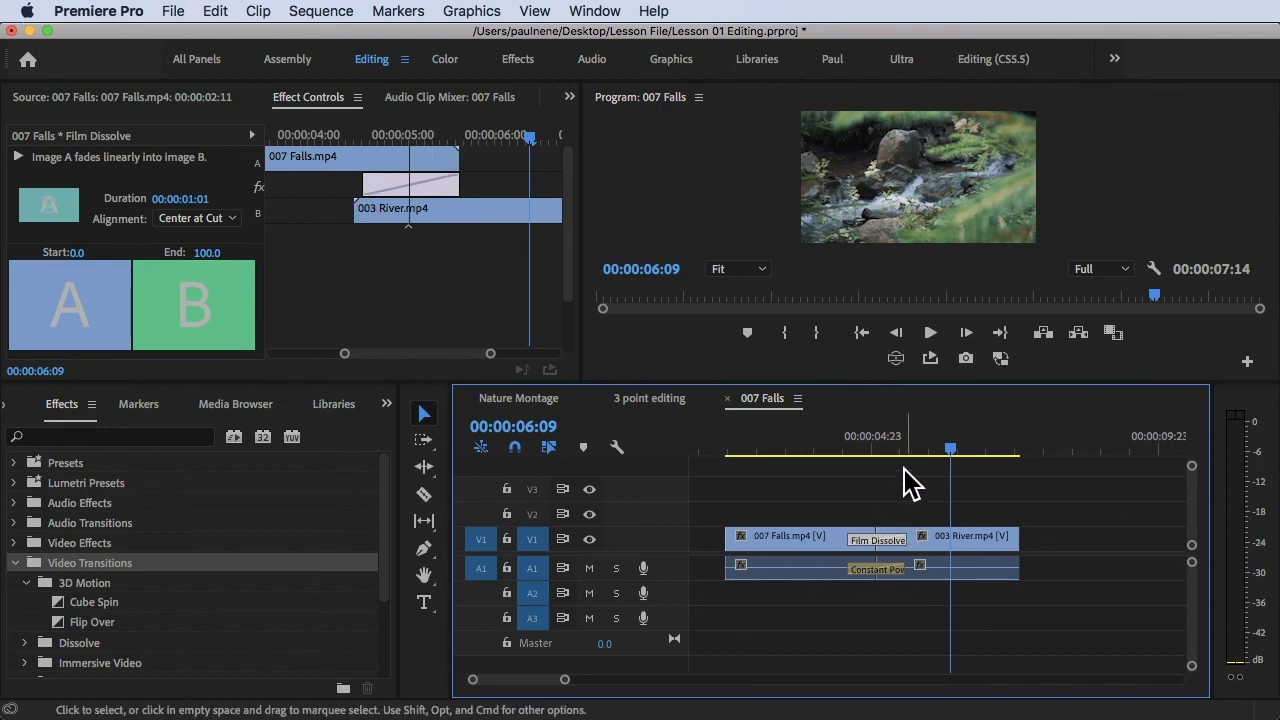
Step the playhead from 00:00:04:12 to 00:00:05:04 across the transition, and show the Film Dissolve in Effect Controls
{"action": "left_click", "coordinate": [866, 448]}
{"action": "left_click", "coordinate": [845, 448]}
{"action": "left_click", "coordinate": [877, 540]}
{"action": "left_click", "coordinate": [858, 448]}
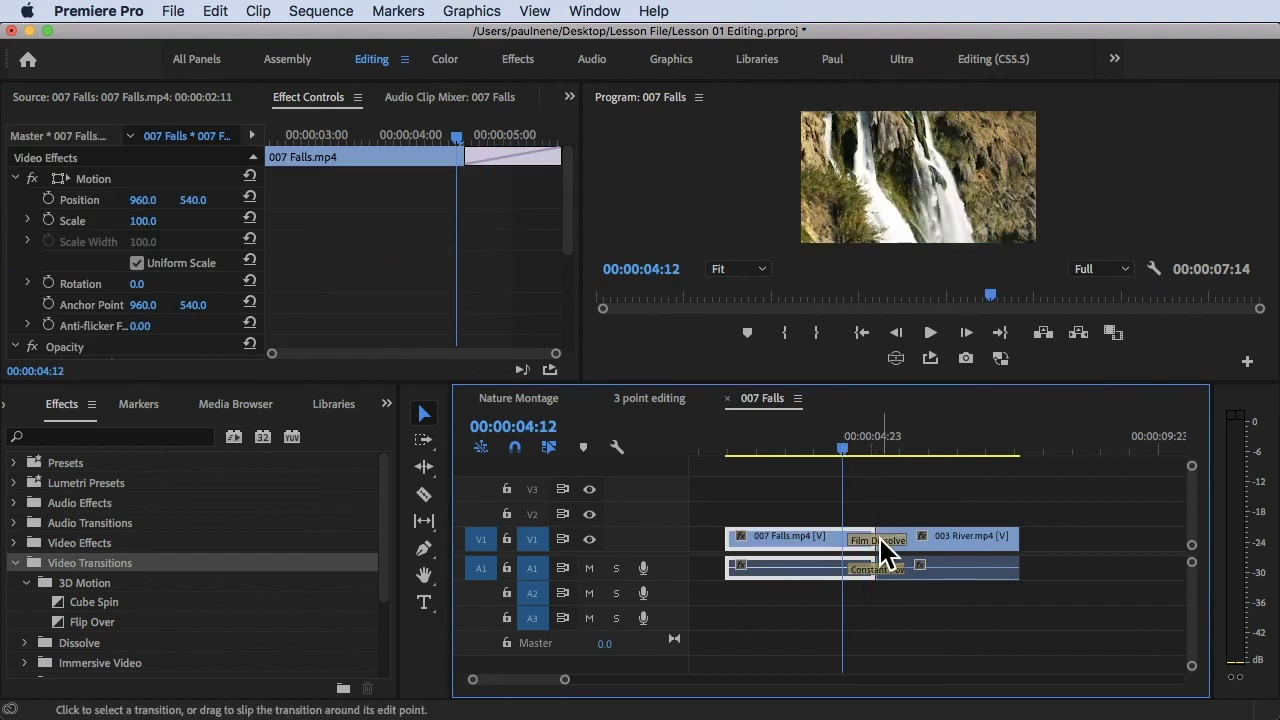
{"action": "left_click", "coordinate": [880, 448]}
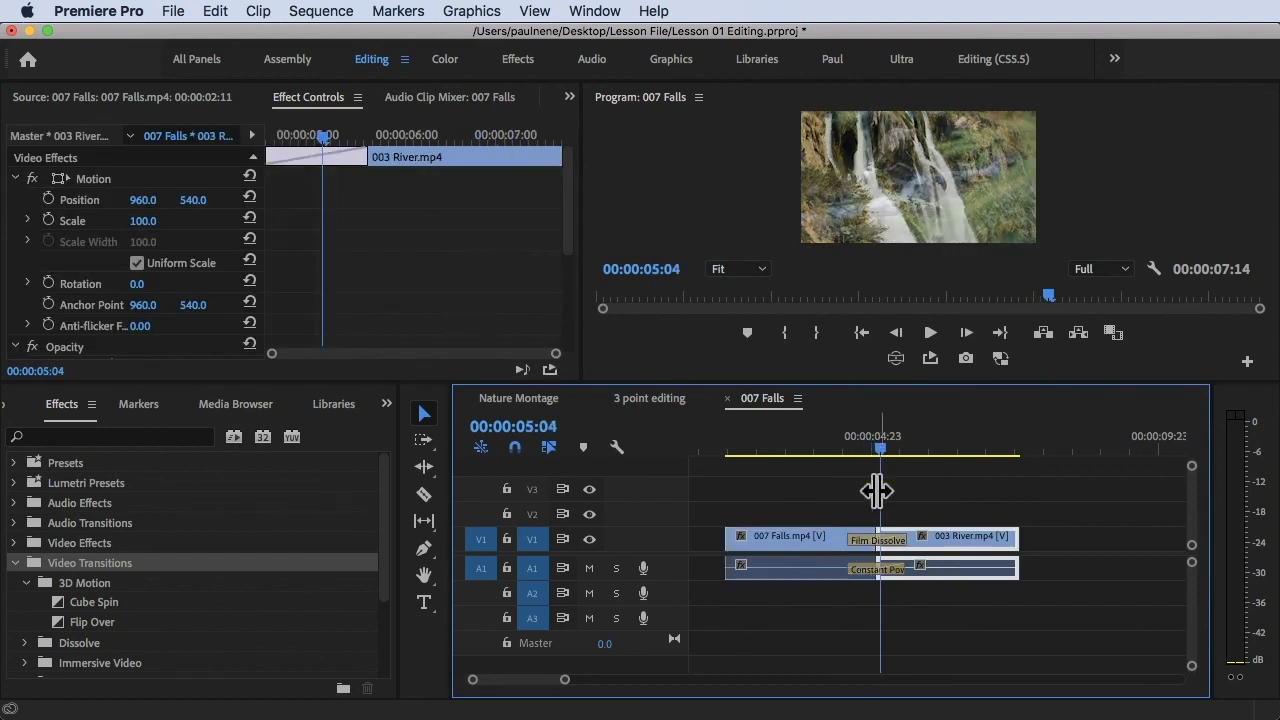
{"action": "left_click", "coordinate": [870, 541]}
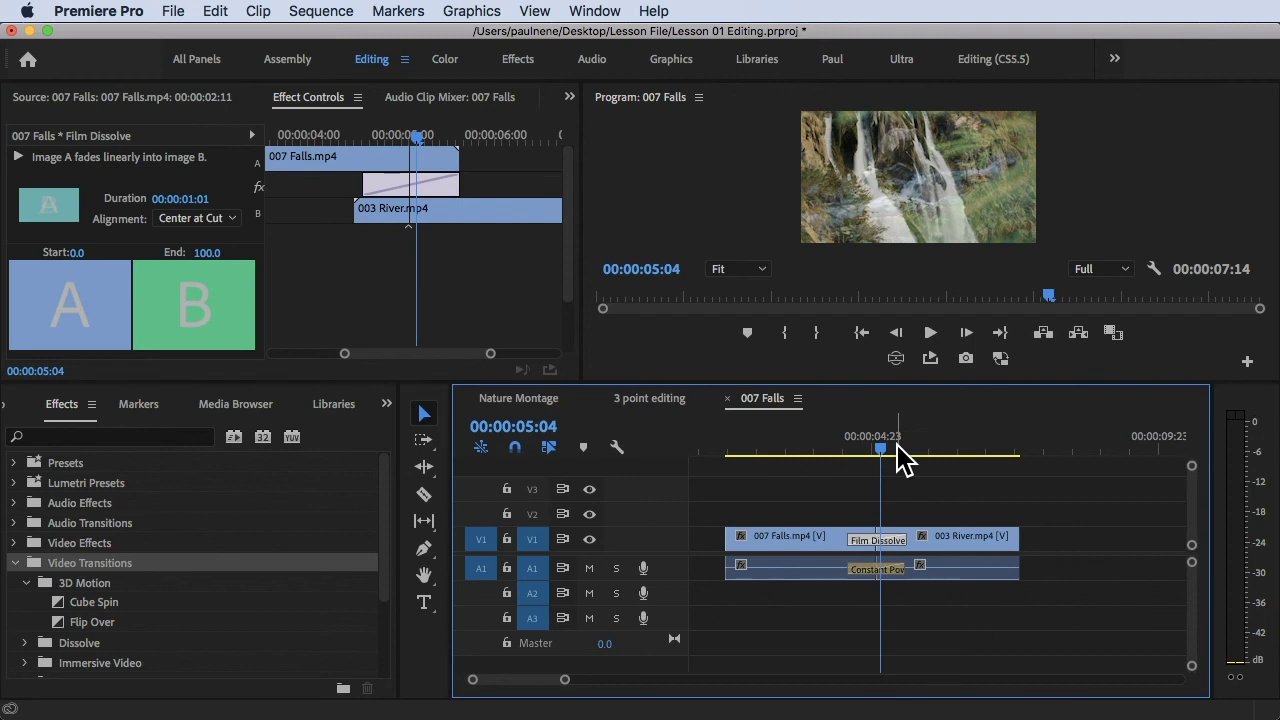